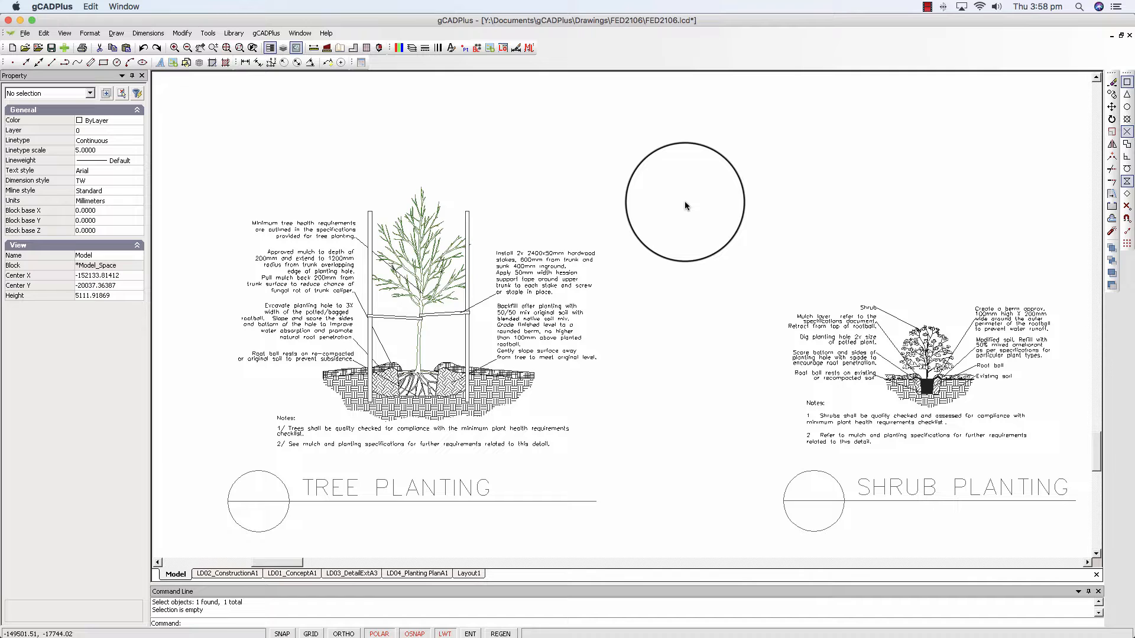
Step: Inspect the block properties of the tree planting detail and the shrub planting detail
left_click_drag(684, 205, 616, 332)
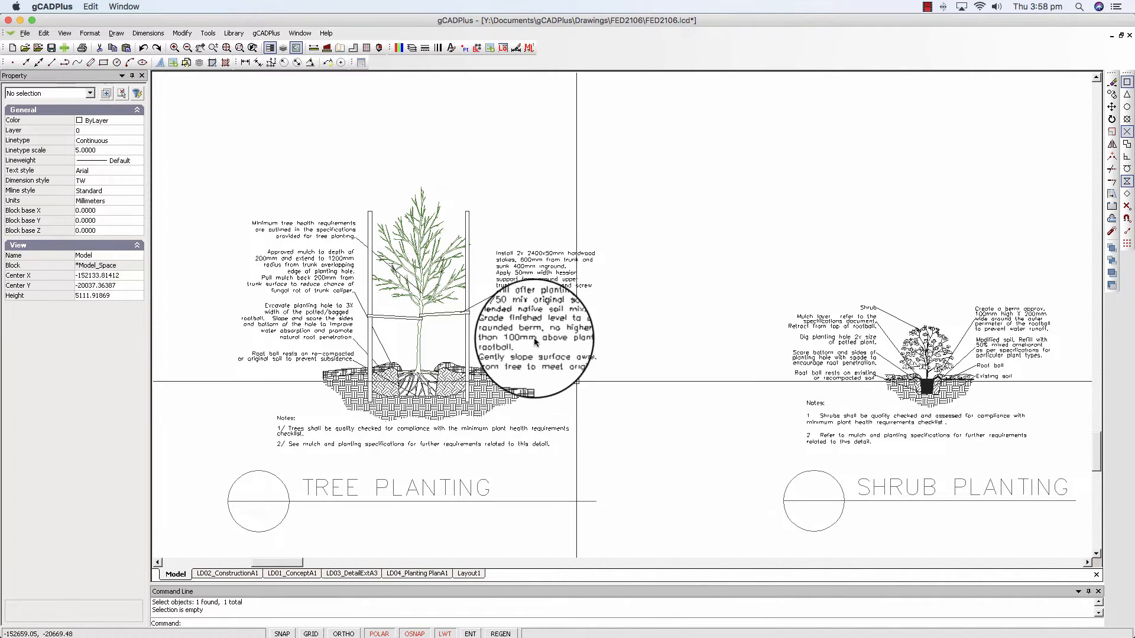
left_click(515, 320)
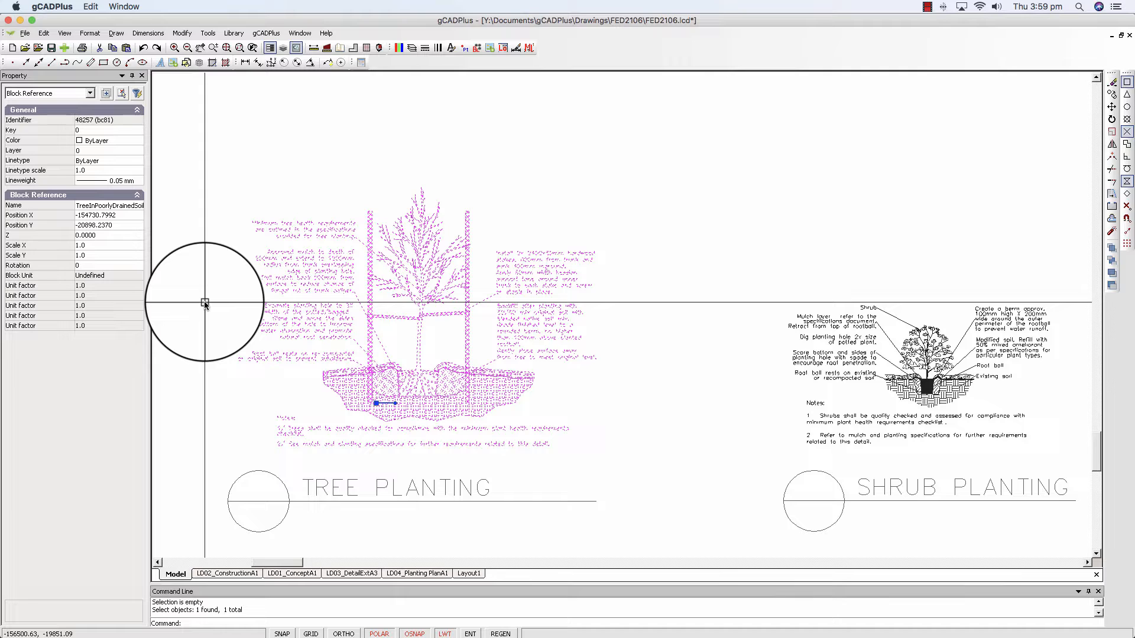
key("Escape")
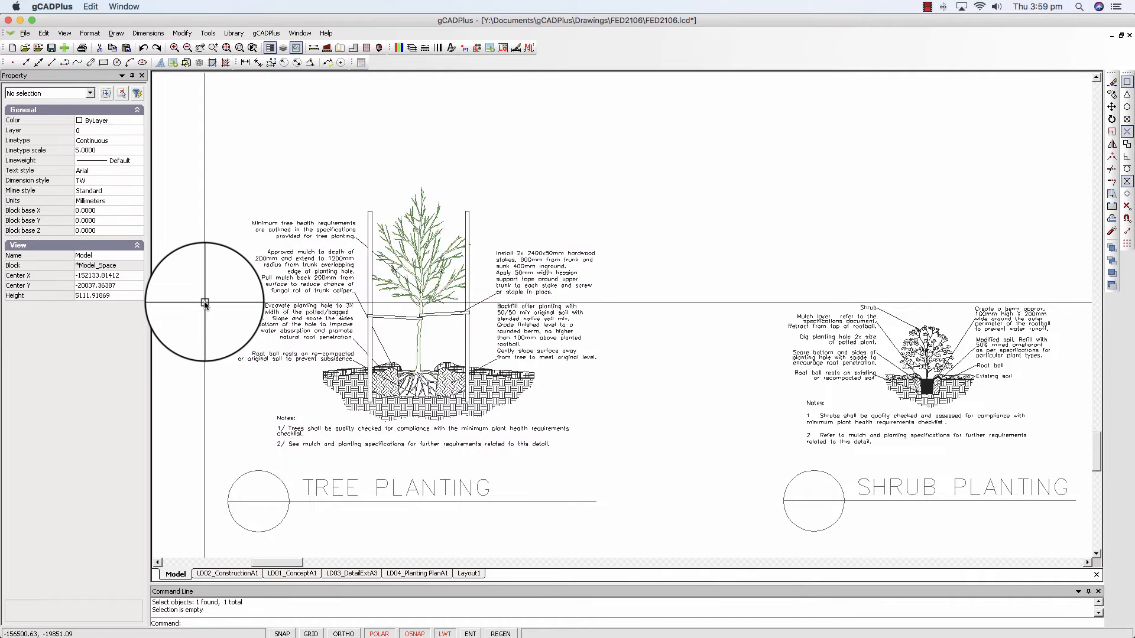
left_click(816, 368)
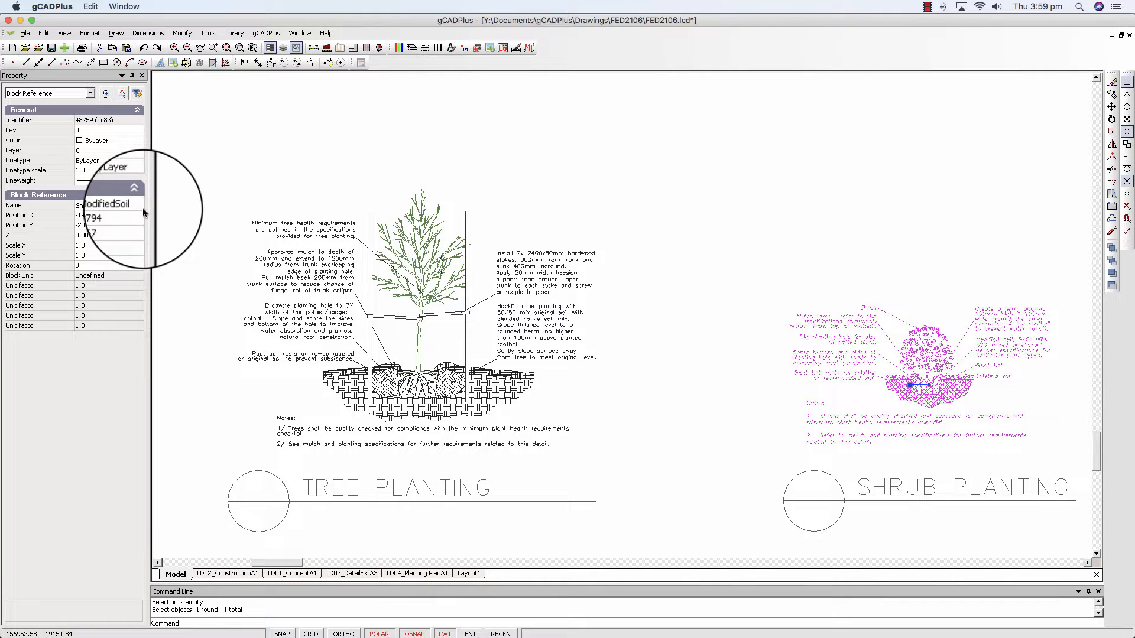
key("Escape")
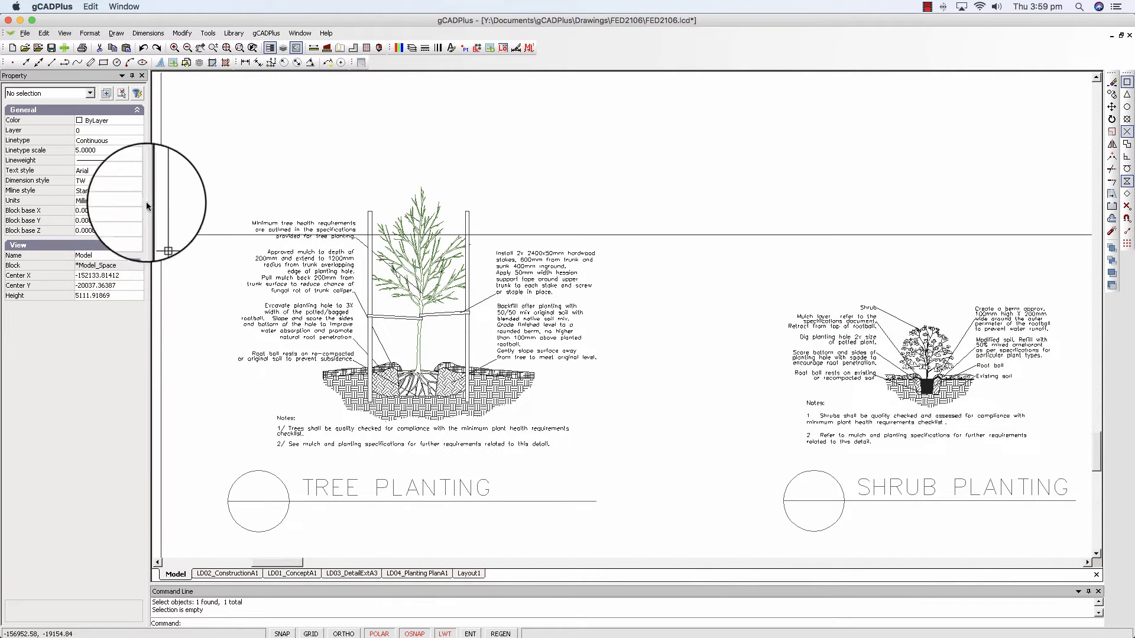
Step: Locate the glass pool fence detail in the model and inspect its block properties
scroll(358, 267, "down", 4)
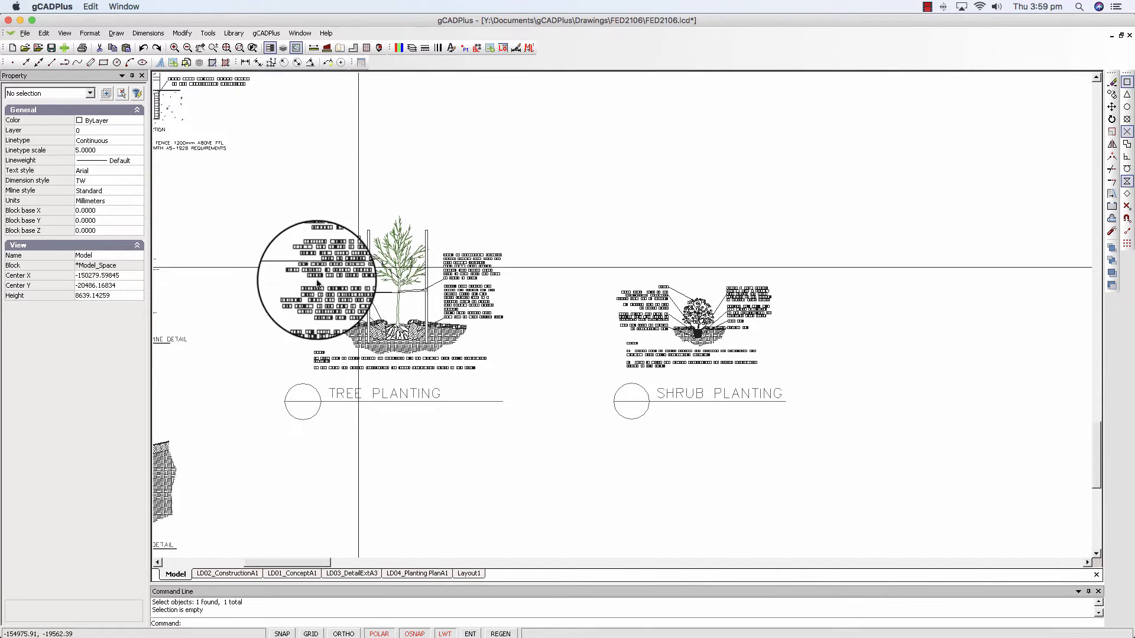
middle_click_drag(404, 286, 632, 306)
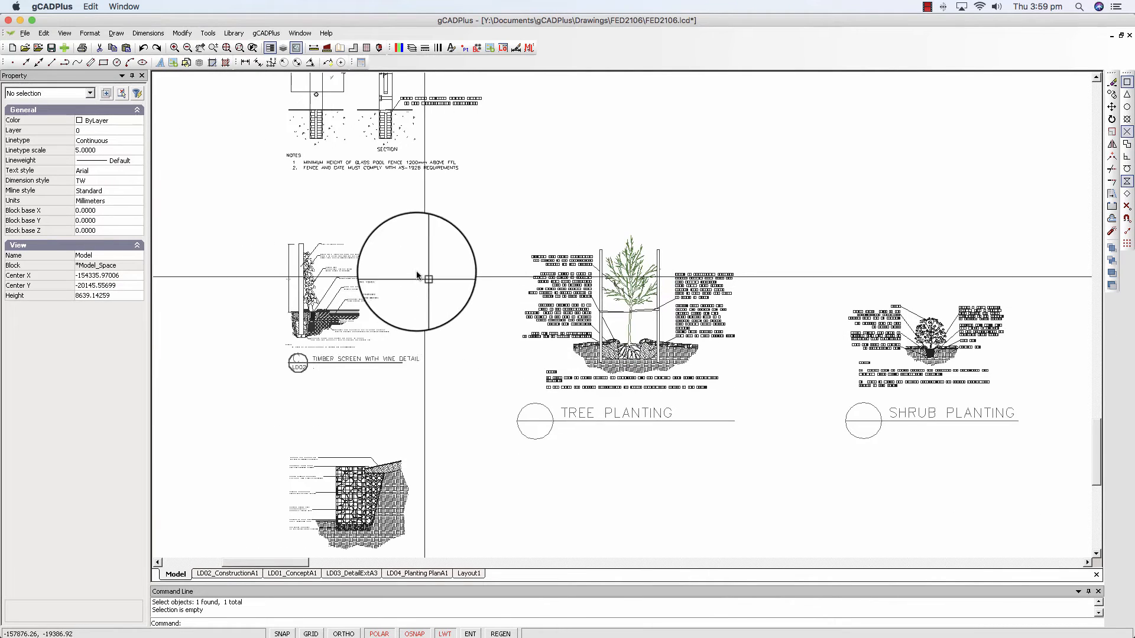
scroll(308, 328, "up", 5)
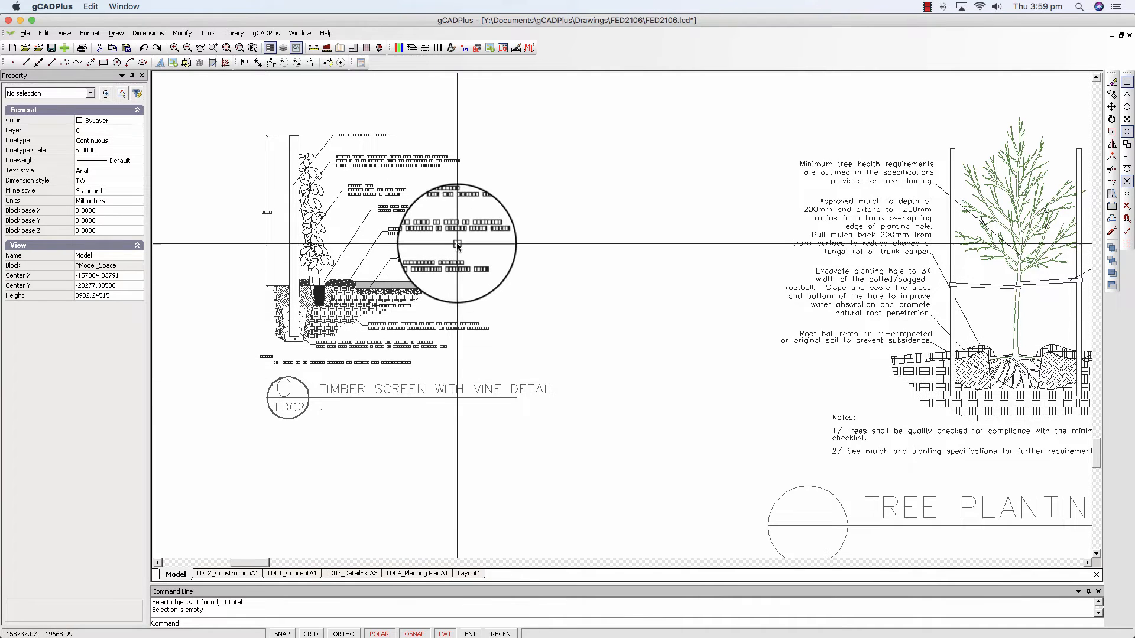
scroll(532, 240, "down", 2)
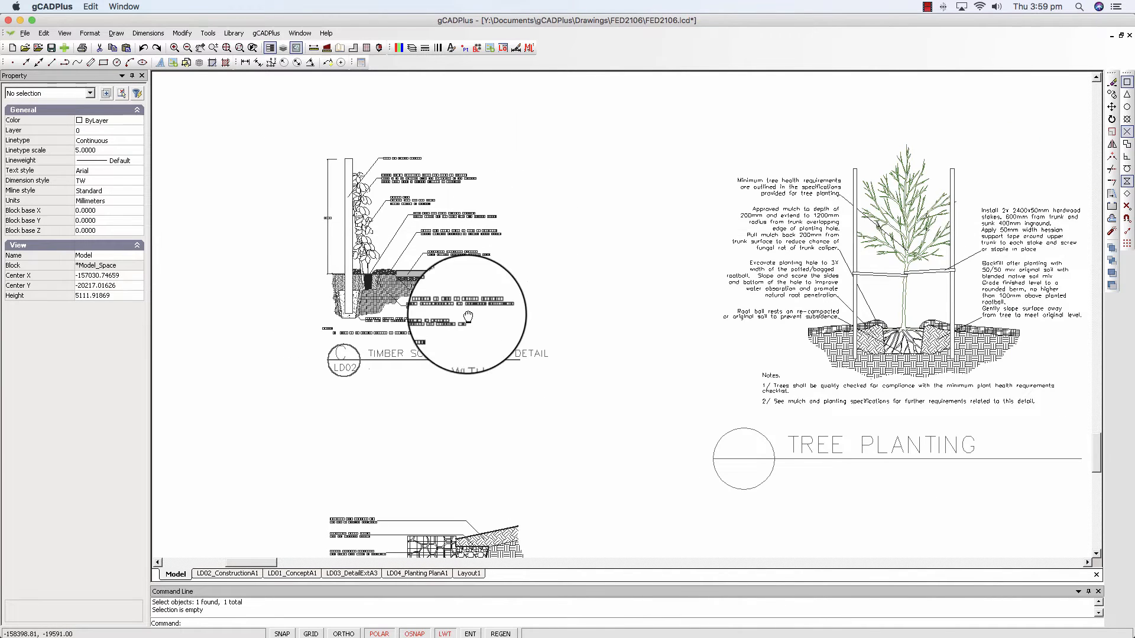
mouse_move(468, 317)
middle_mouse_down()
mouse_move(430, 405)
mouse_move(429, 462)
middle_mouse_up()
middle_click_drag(402, 203, 392, 469)
scroll(405, 418, "up", 2)
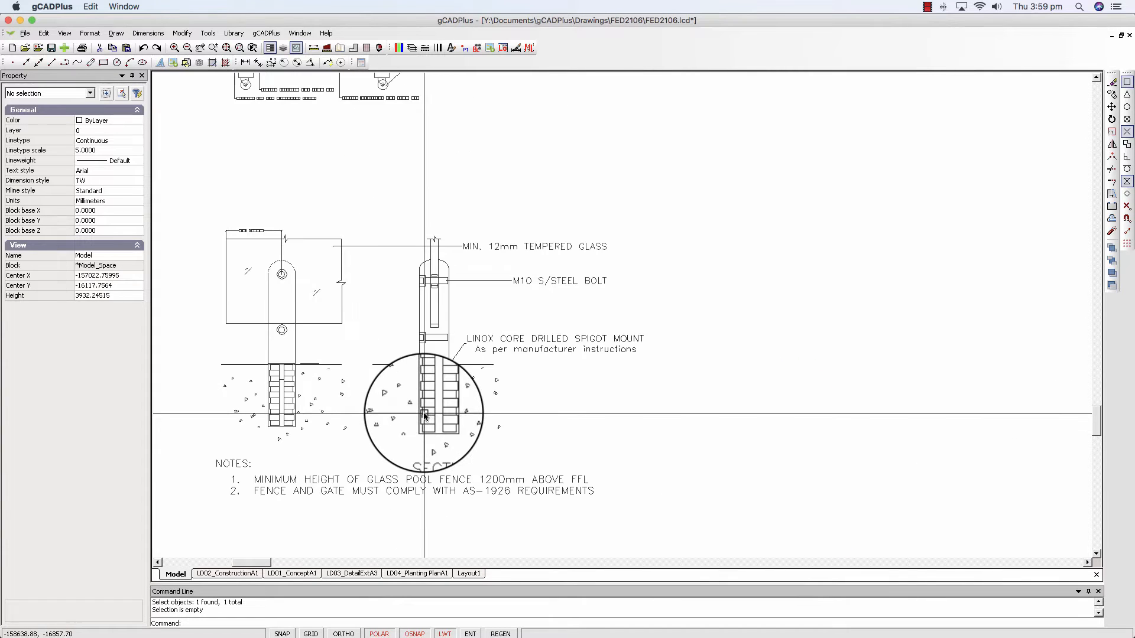
middle_click_drag(424, 416, 519, 349)
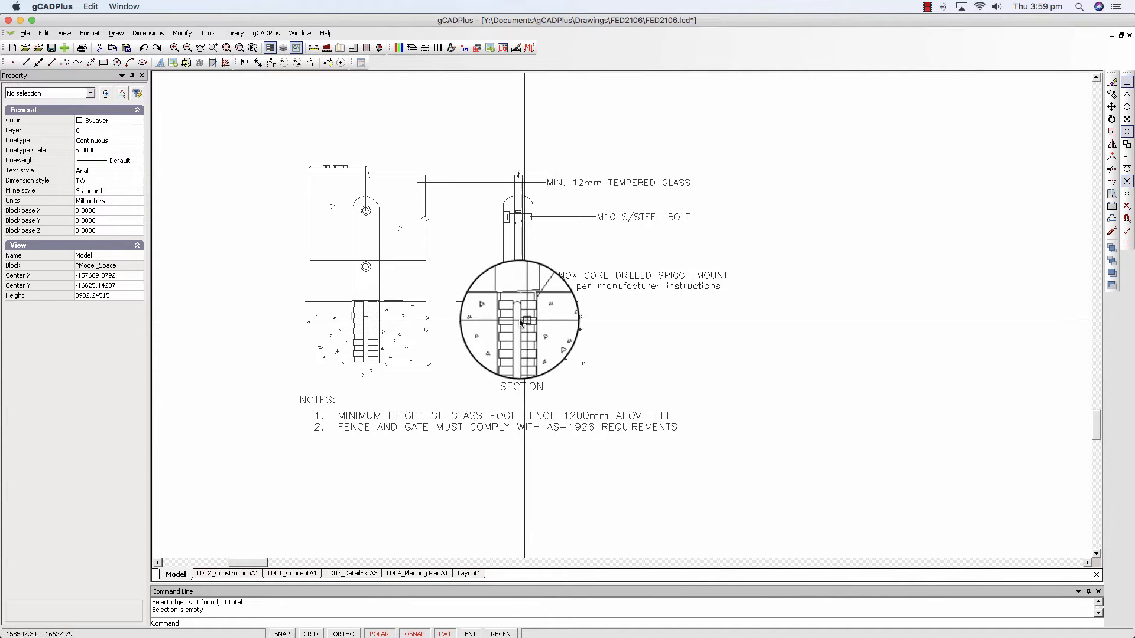
left_click(516, 322)
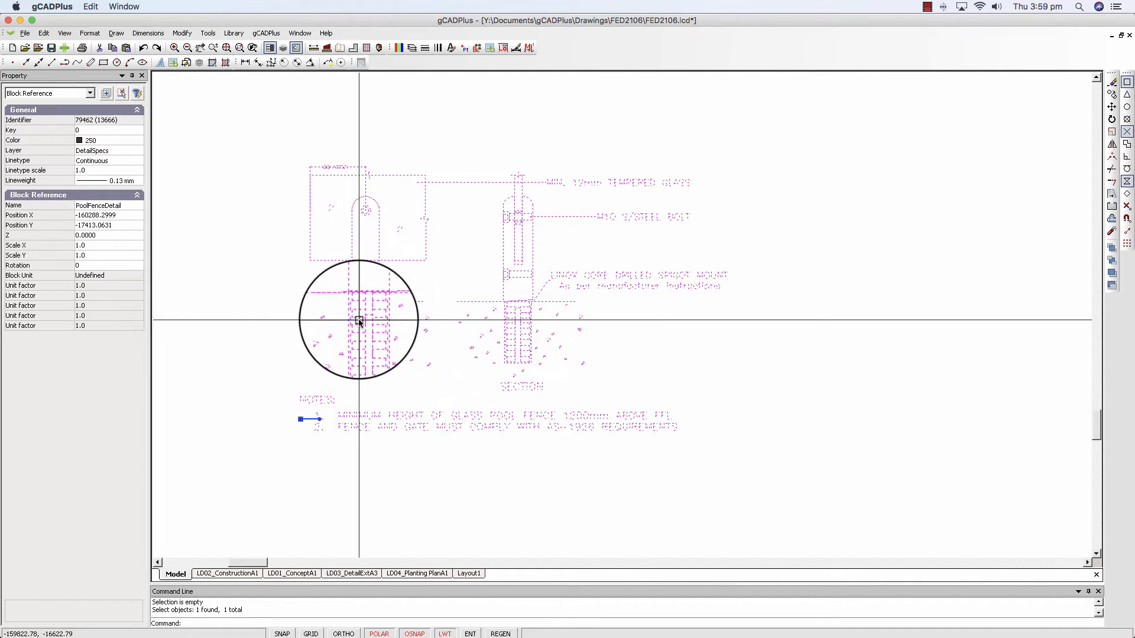
key("Escape")
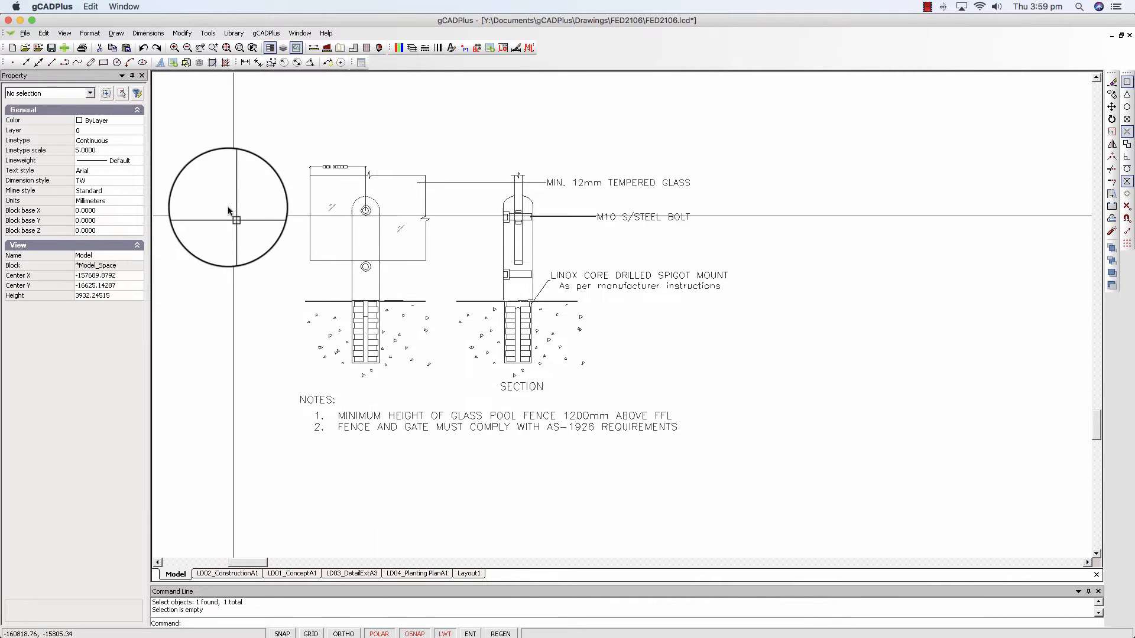
Step: Set the drawing background to black and check how the tree planting and pool fence details display against it
left_click(65, 34)
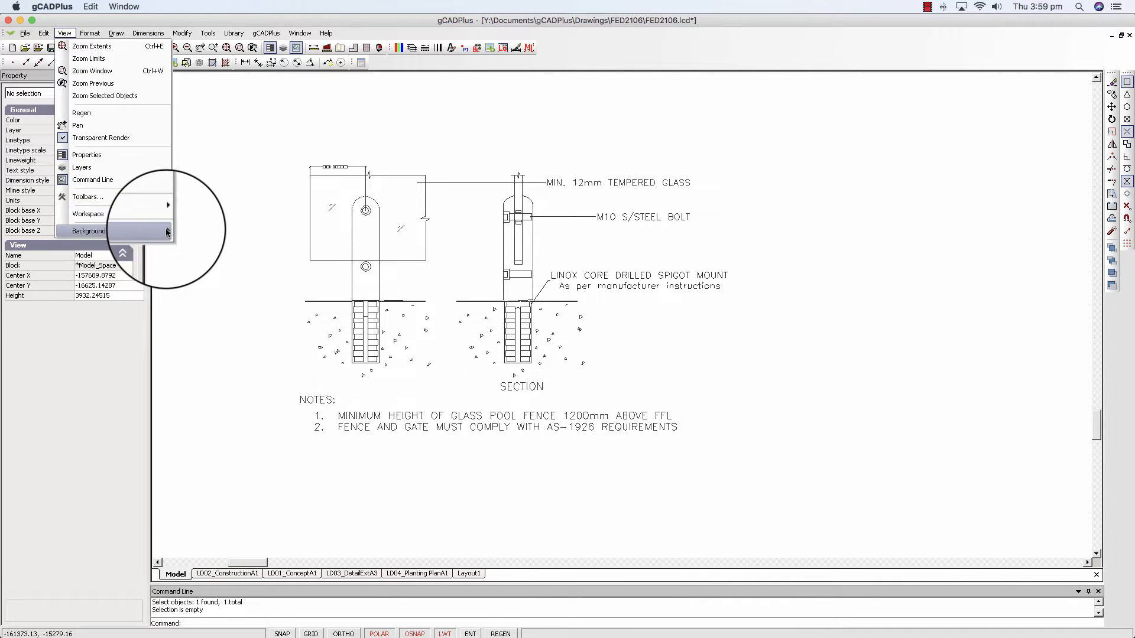
left_click(193, 243)
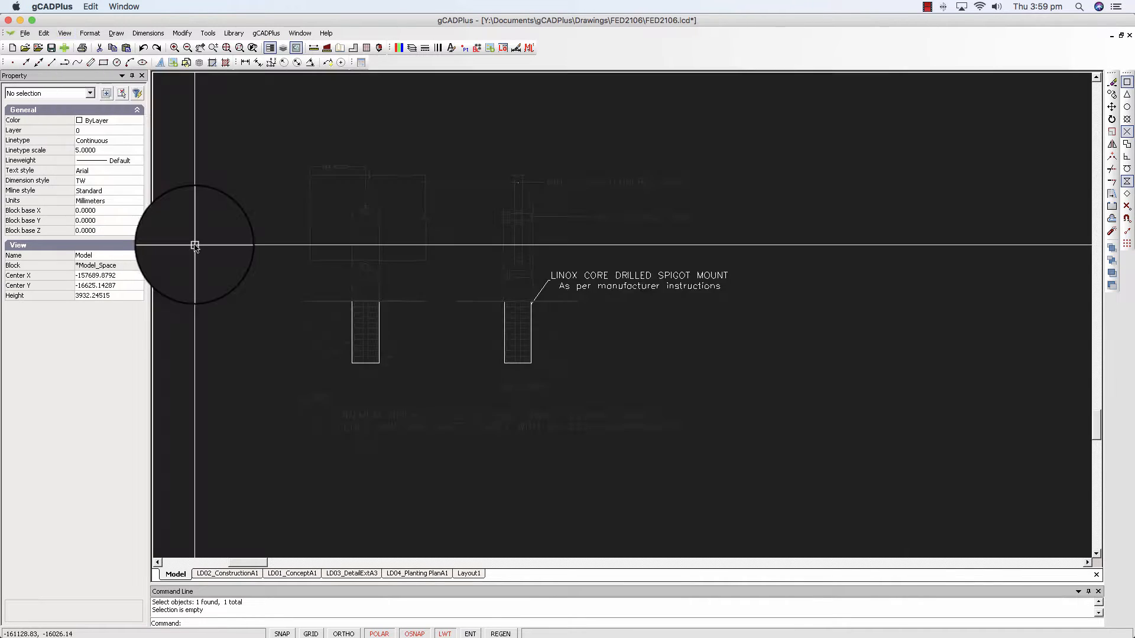
scroll(431, 432, "down", 3)
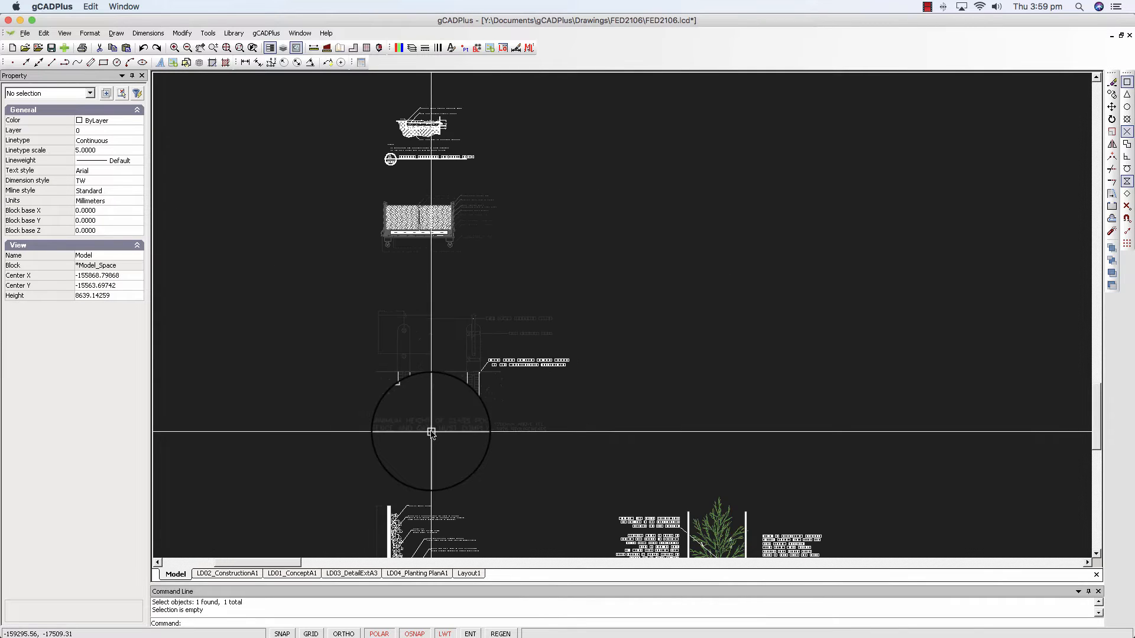
scroll(431, 432, "down", 8)
scroll(431, 432, "right", 3)
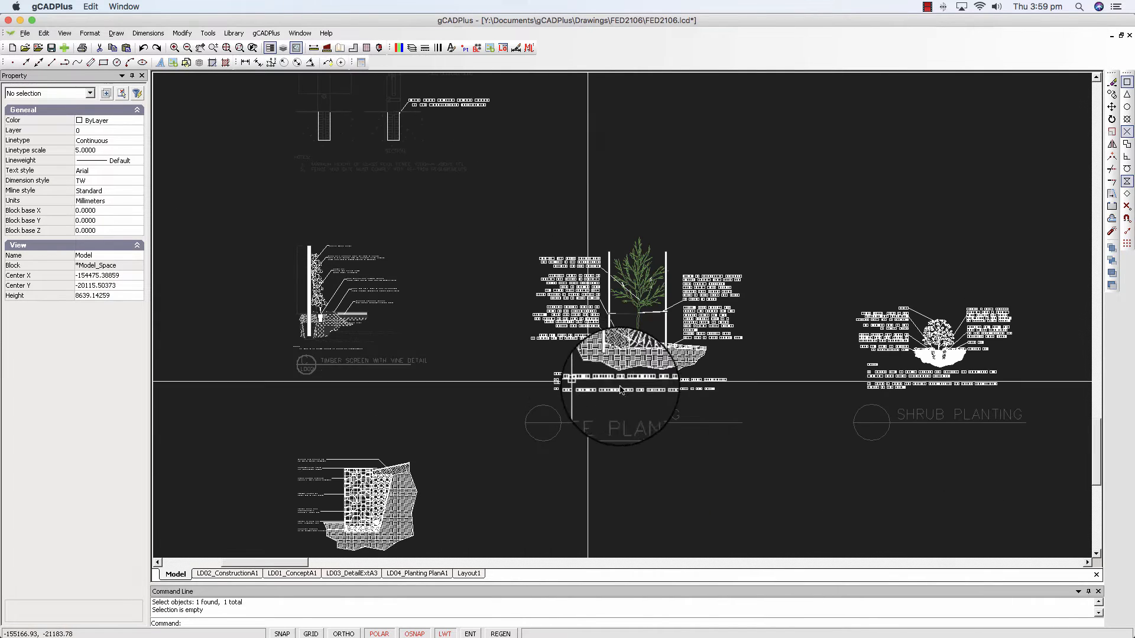
scroll(620, 390, "up", 4)
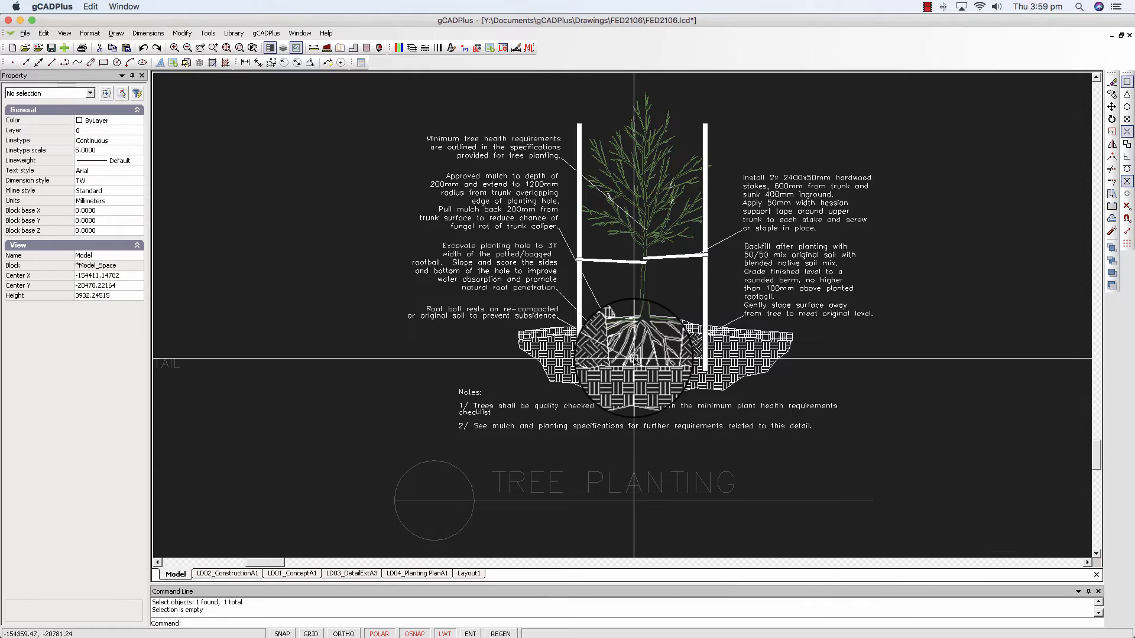
scroll(634, 358, "down", 4)
middle_click_drag(429, 348, 431, 362)
scroll(434, 290, "up", 5)
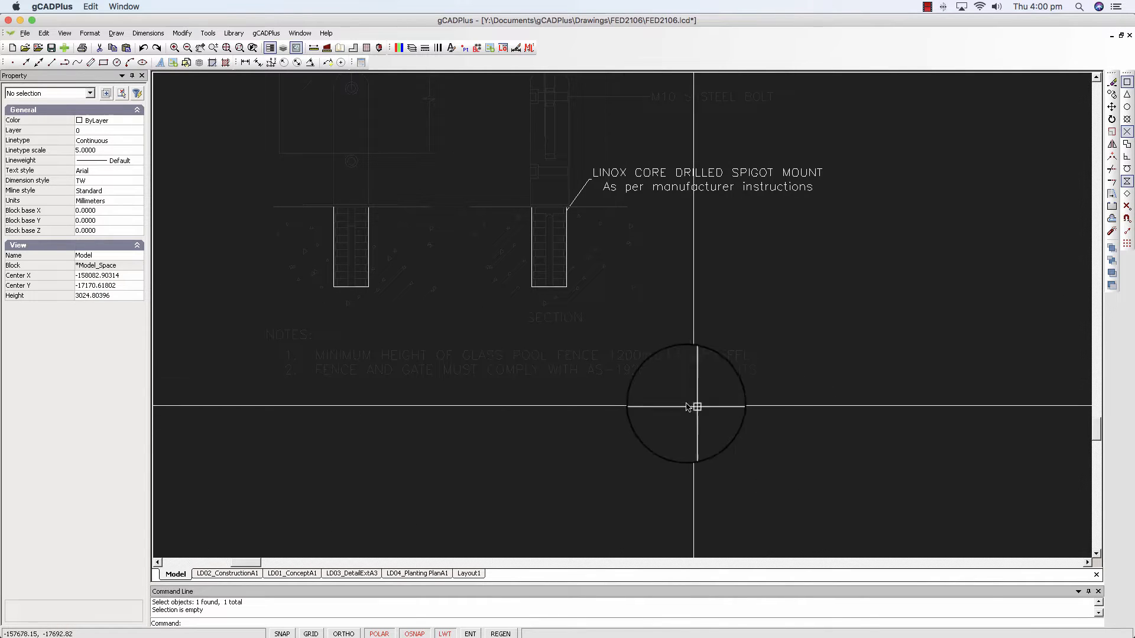
Step: Open the glass pool fence detail block for block editing
left_click_drag(650, 412, 567, 322)
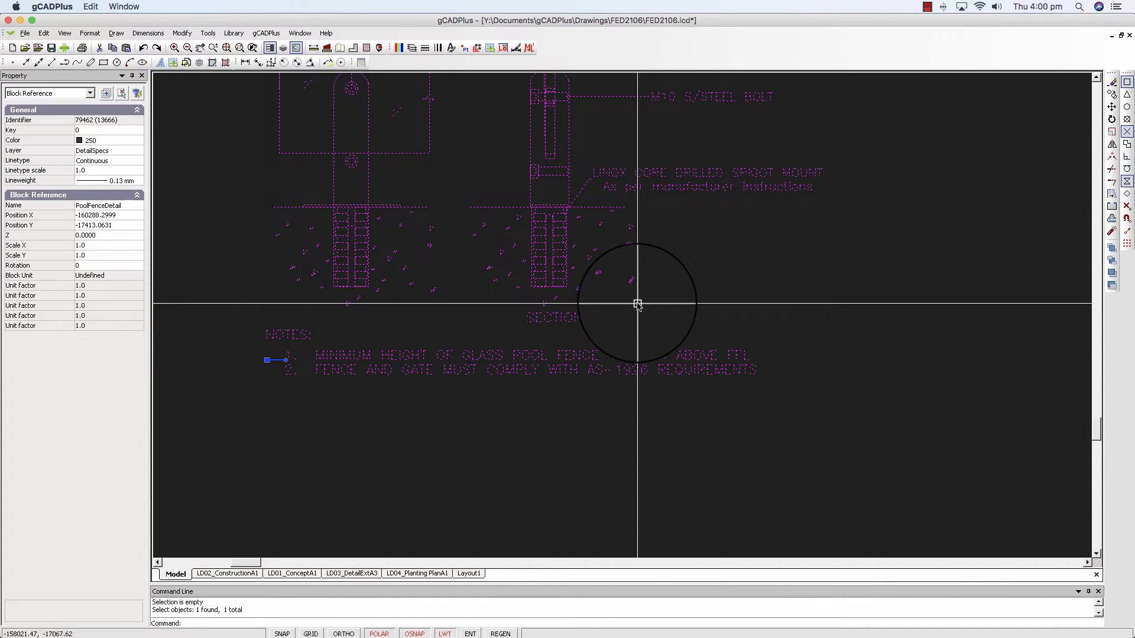
key("Escape")
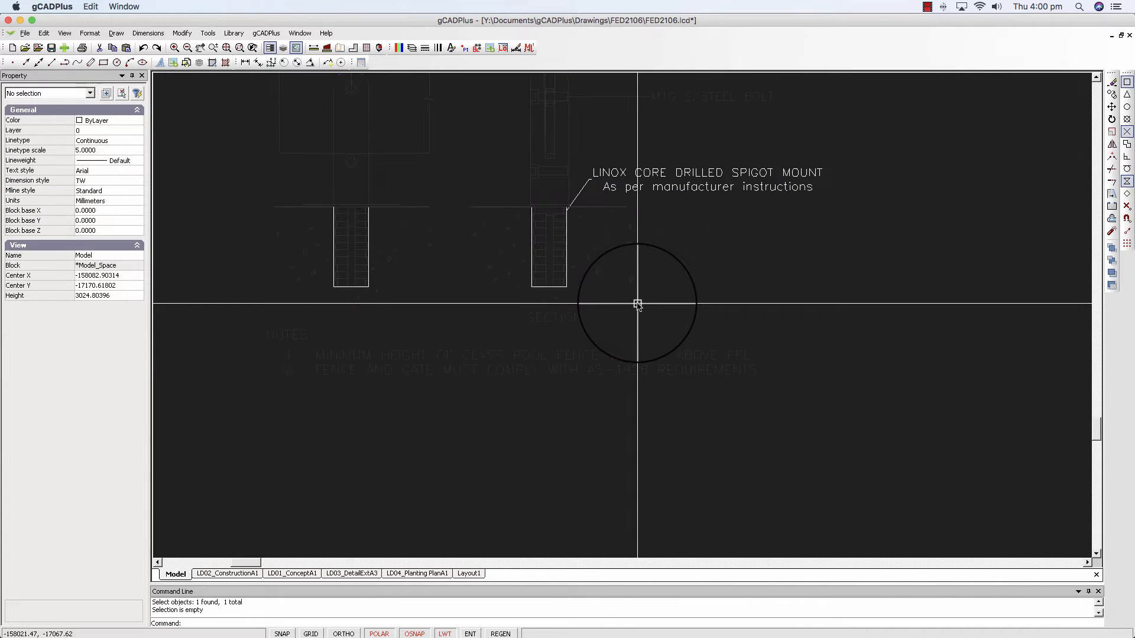
left_click(646, 176)
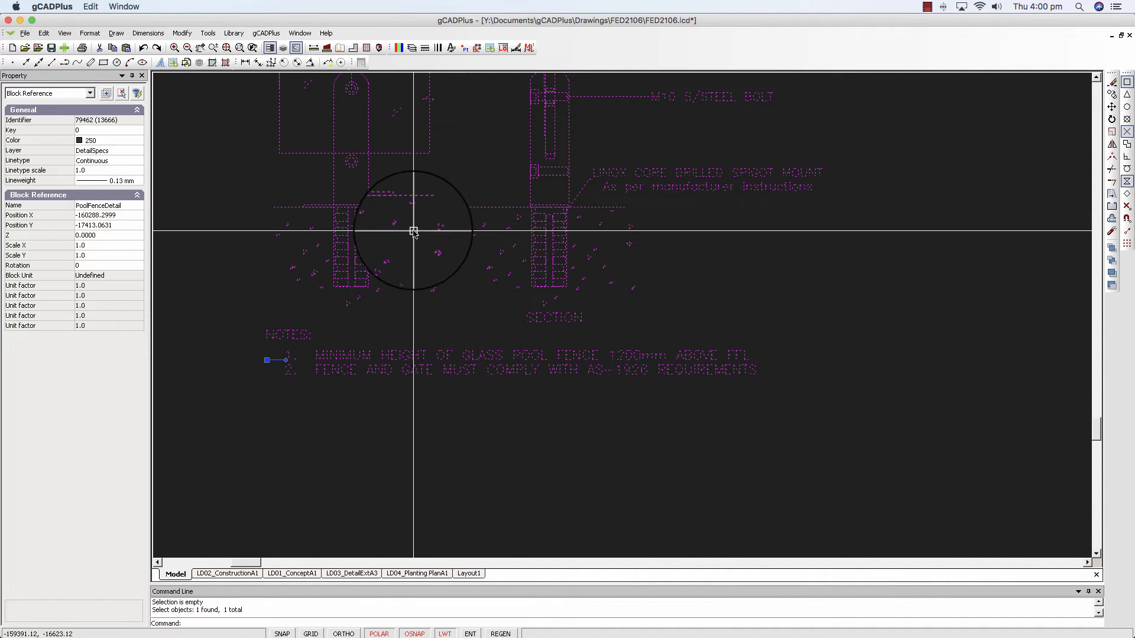
right_click(374, 240)
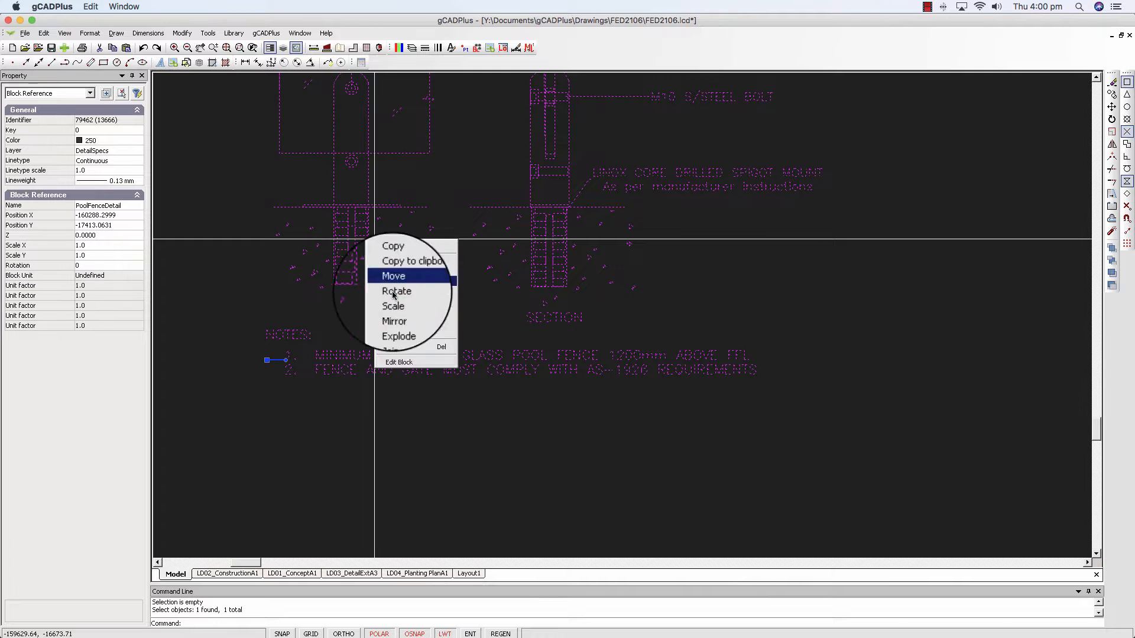
left_click(407, 363)
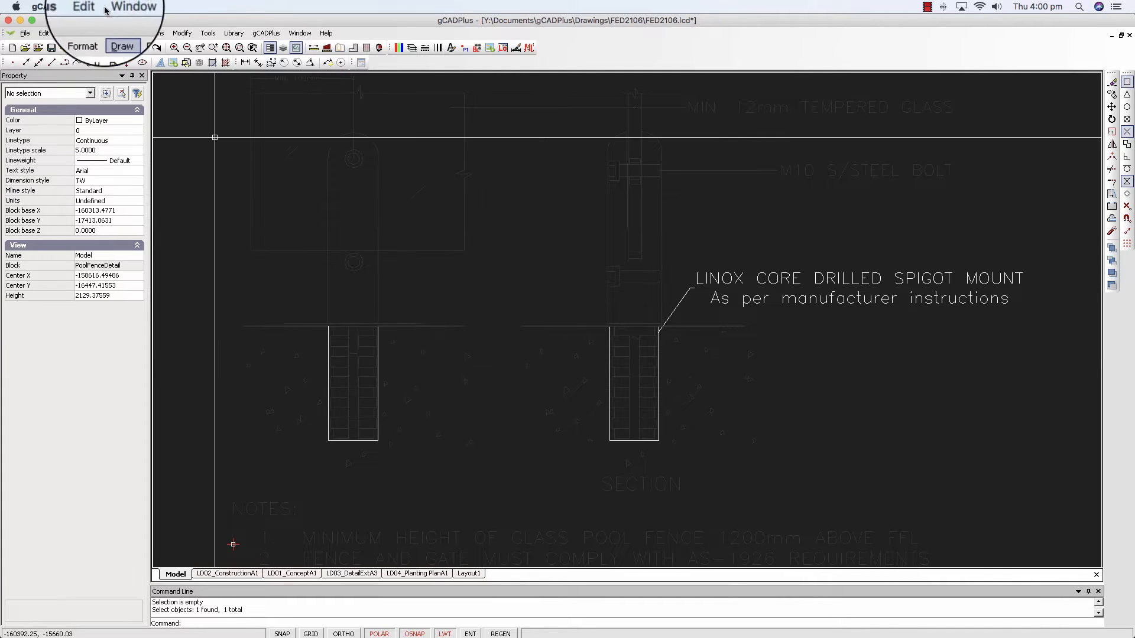
Step: Set the background colour to white while editing the pool fence block, keeping the whole detail in view
left_click(66, 36)
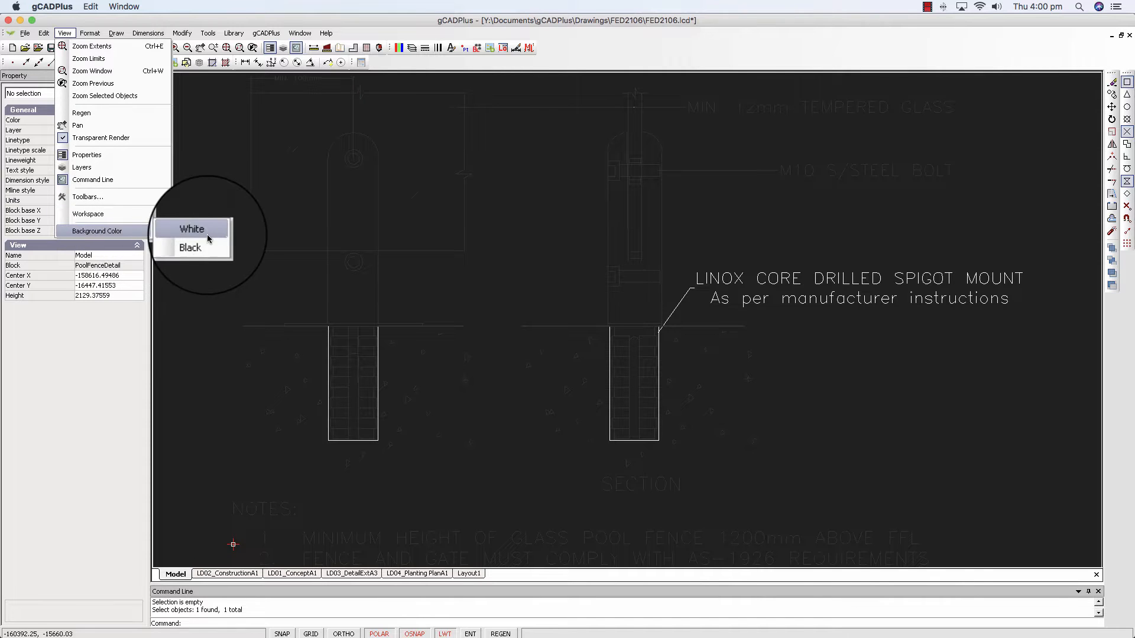
left_click(201, 235)
scroll(313, 250, "down", 1)
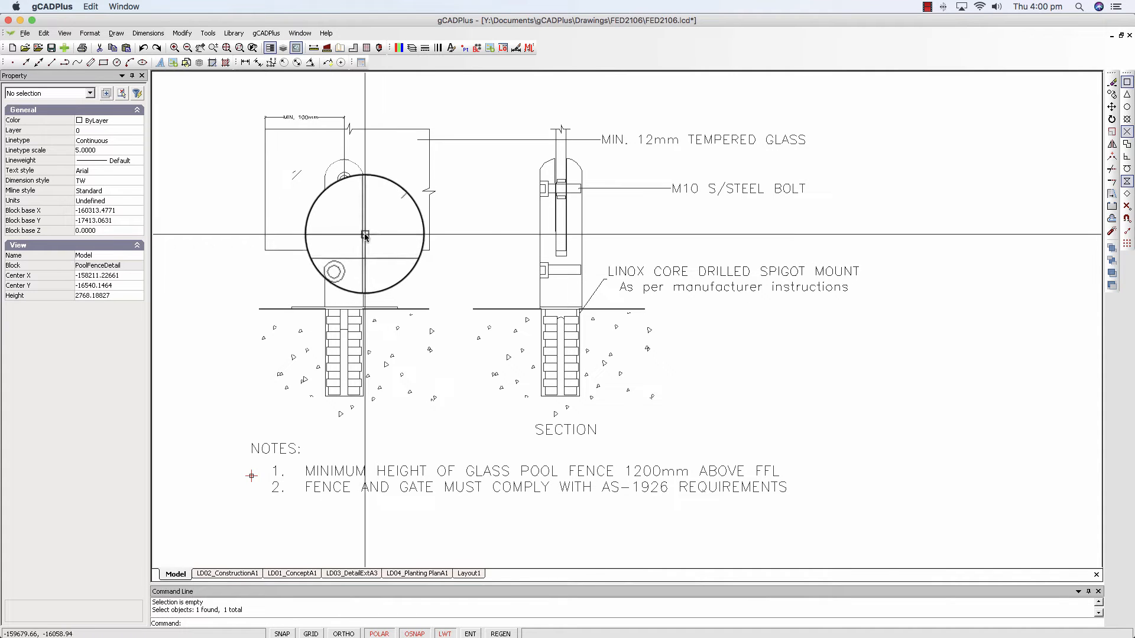
Step: Inspect the properties of the post's vertical side line and of the below-ground spigot outline in the front view
left_click(362, 287)
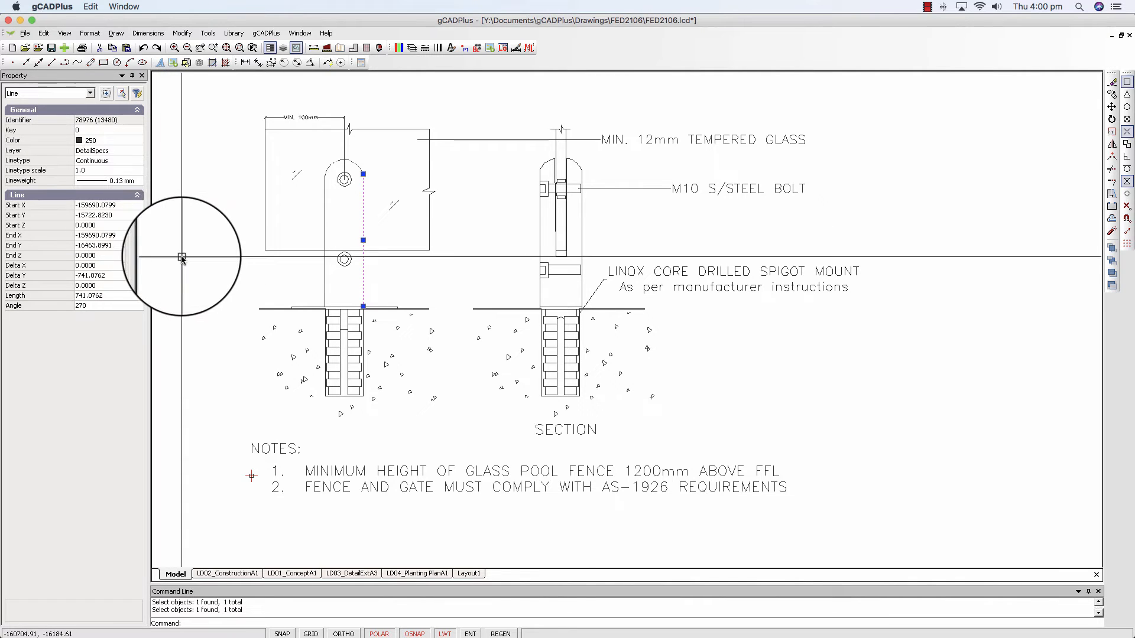
key("Escape")
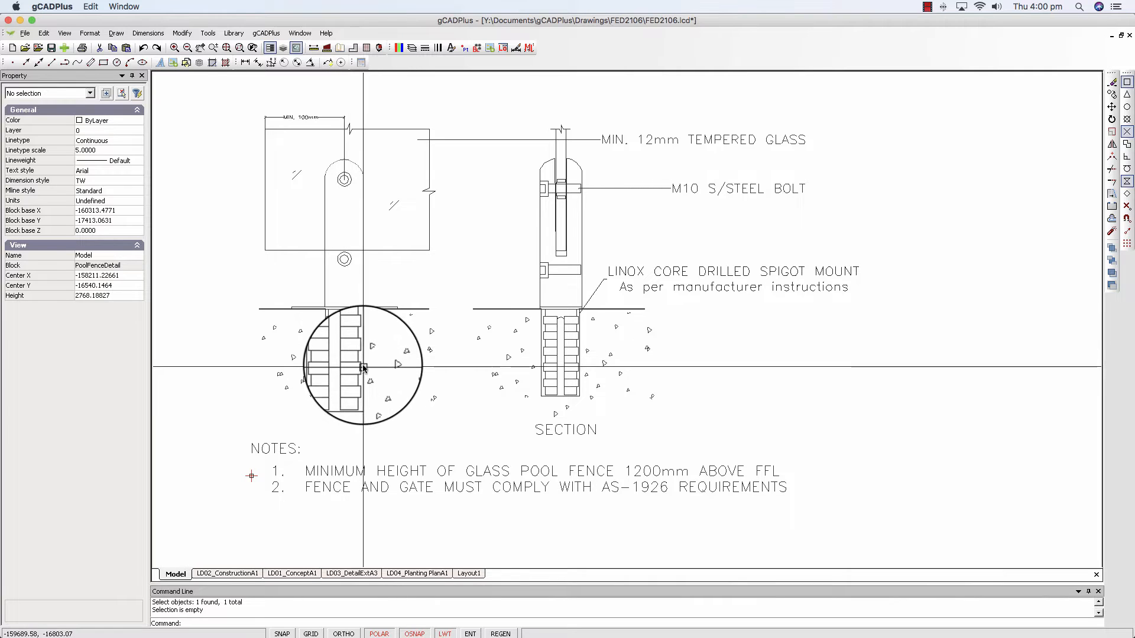
left_click(364, 364)
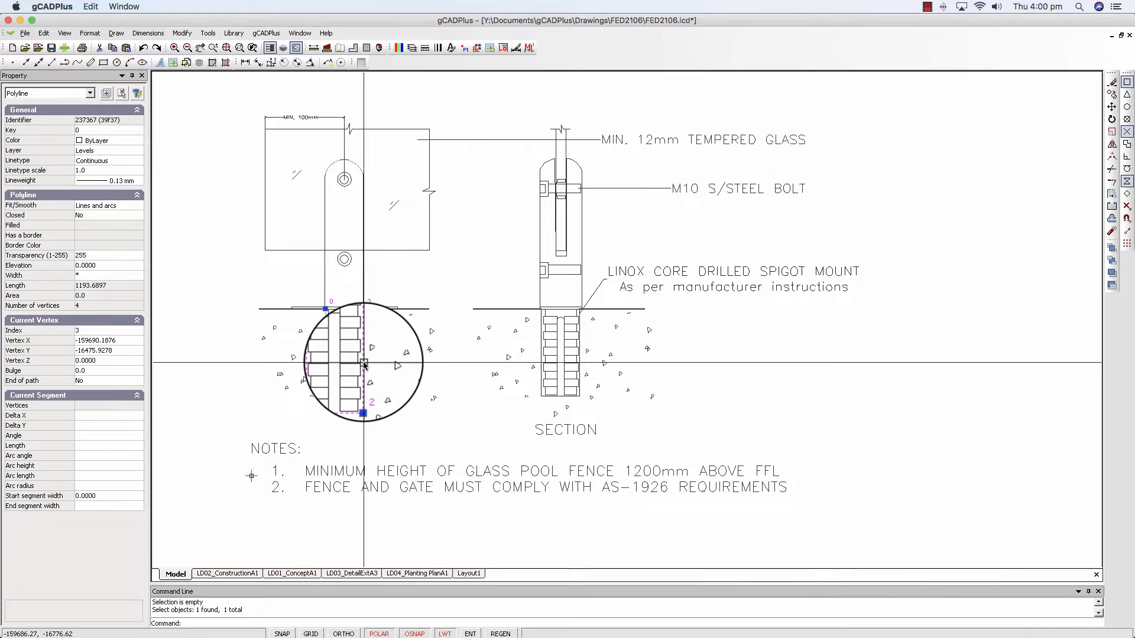
key("Escape")
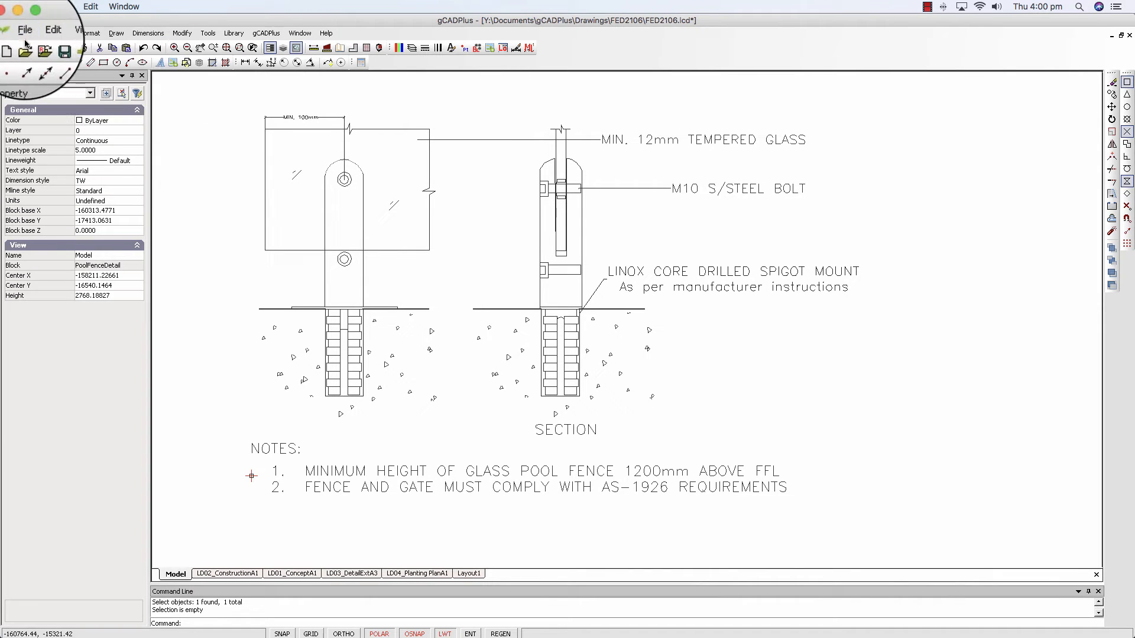
Step: Set the background colour to black and select the below-ground spigot outline polyline in the front view
left_click(44, 34)
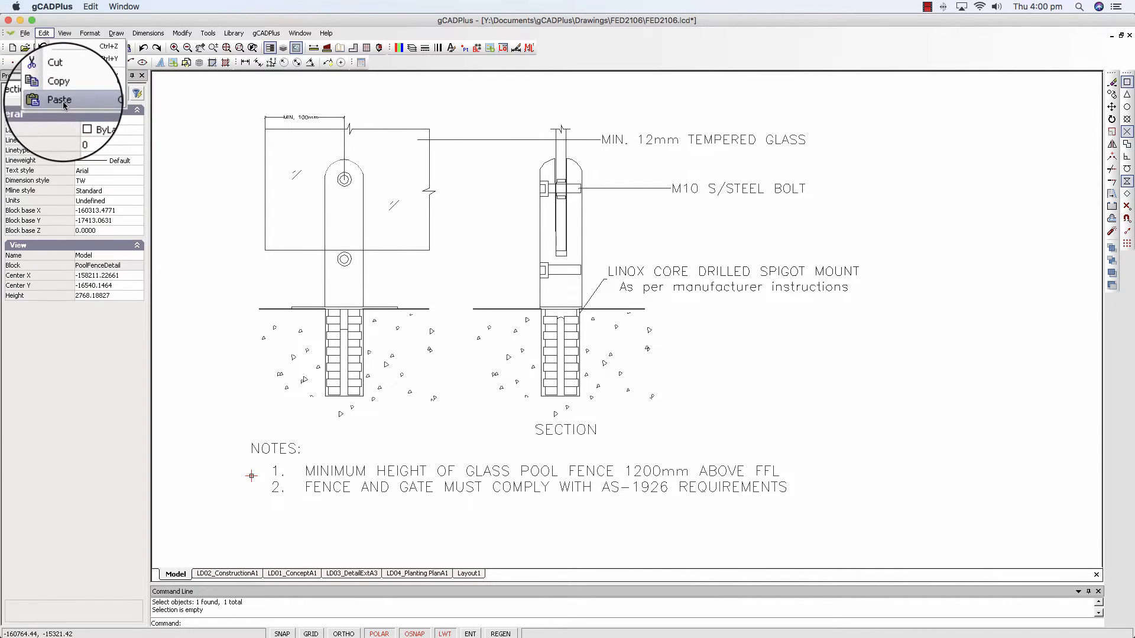
left_click(65, 34)
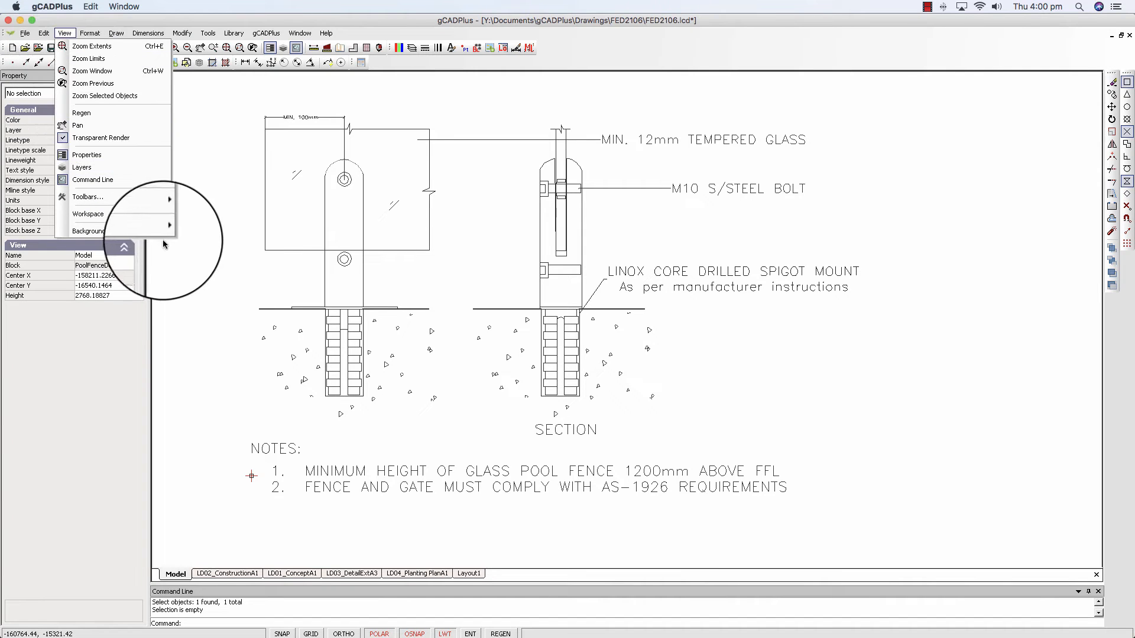
mouse_move(161, 234)
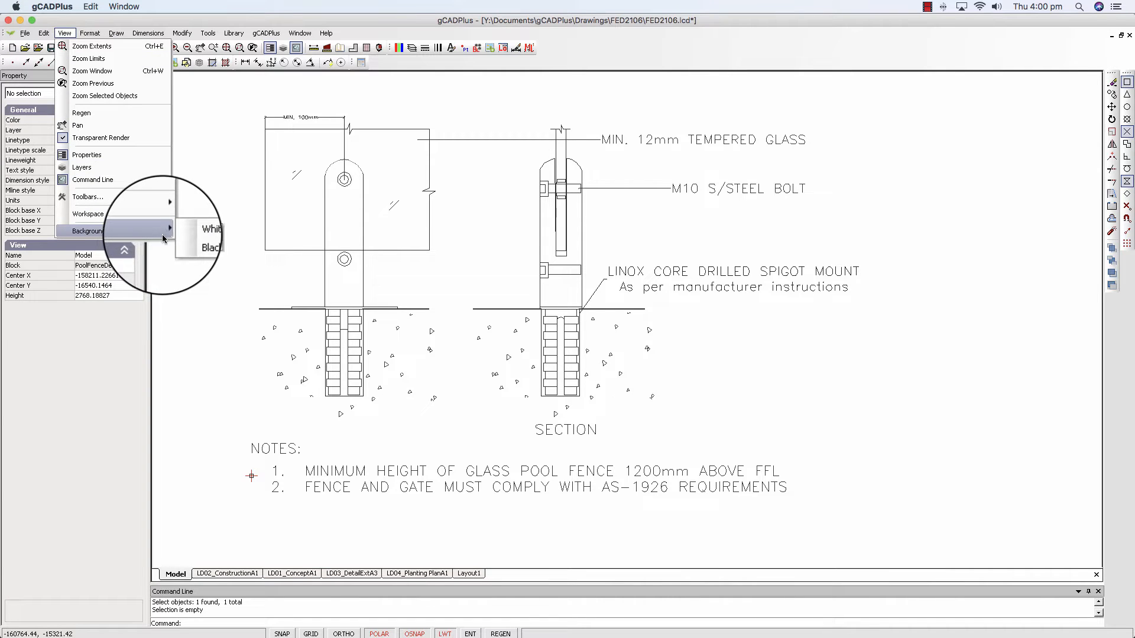
left_click(194, 243)
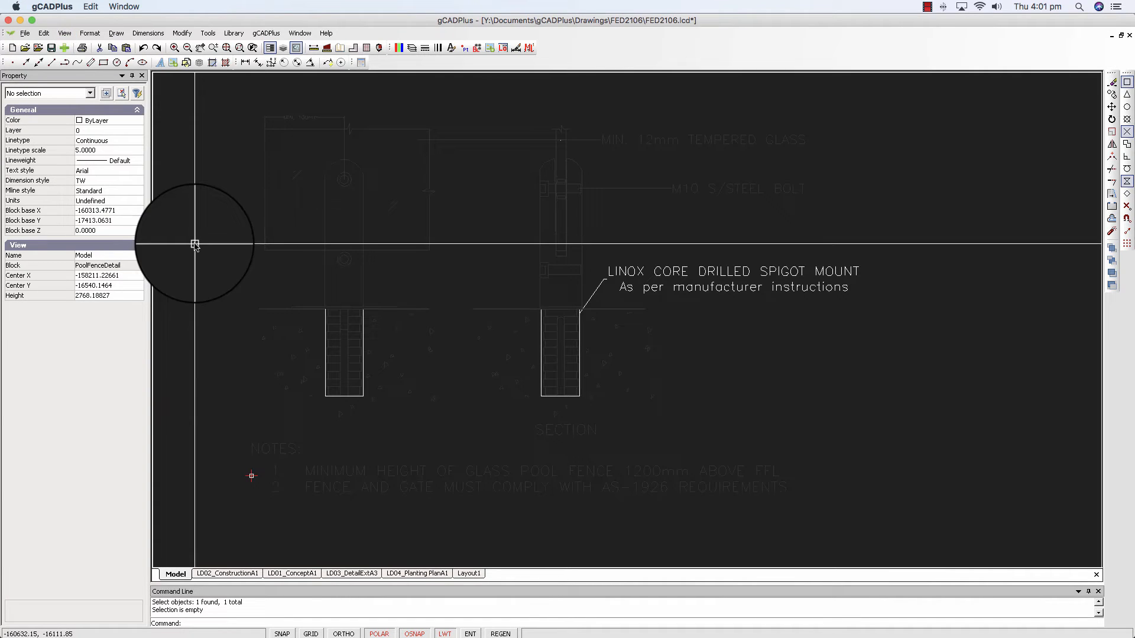
left_click(327, 379)
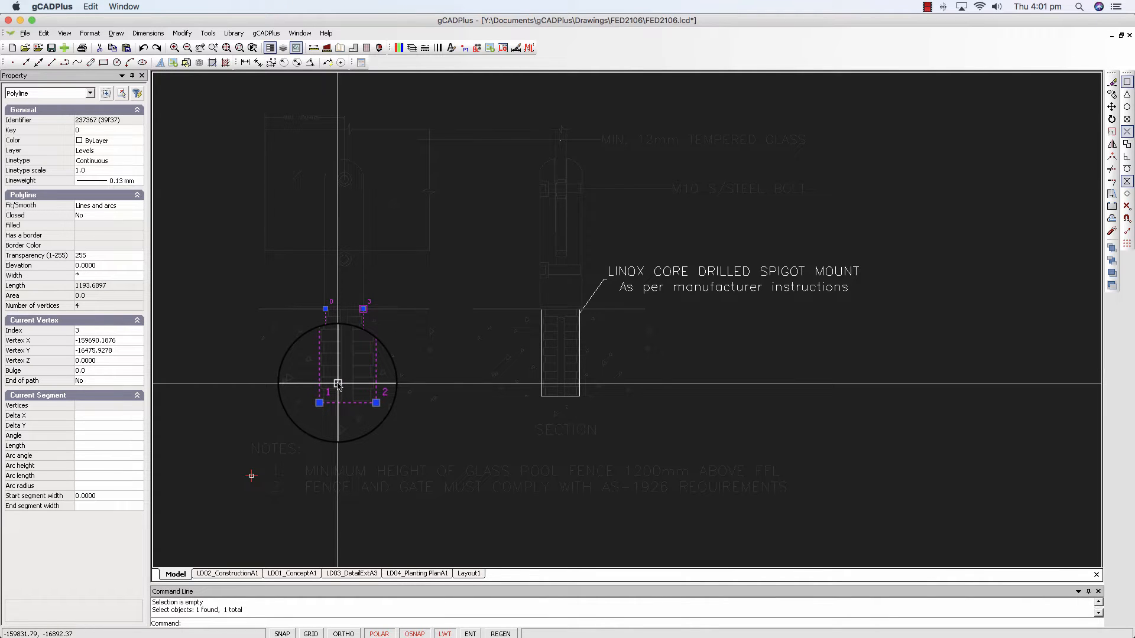
Step: Inspect the properties of the ground-level line beside the post in the front view, leaving nothing selected
key("Escape")
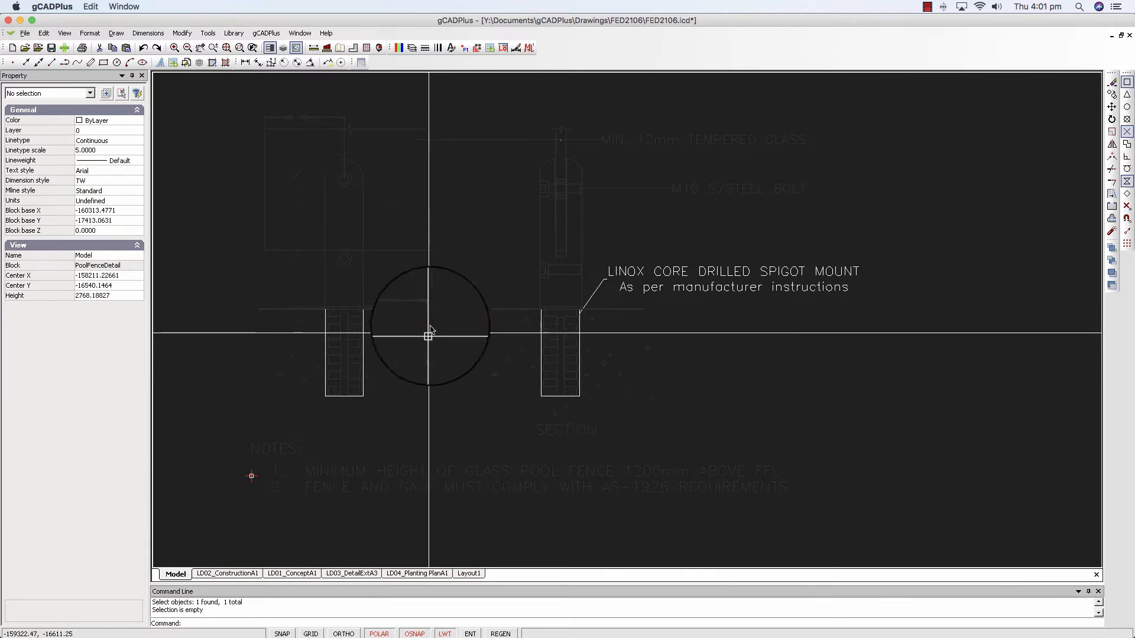
left_click(425, 308)
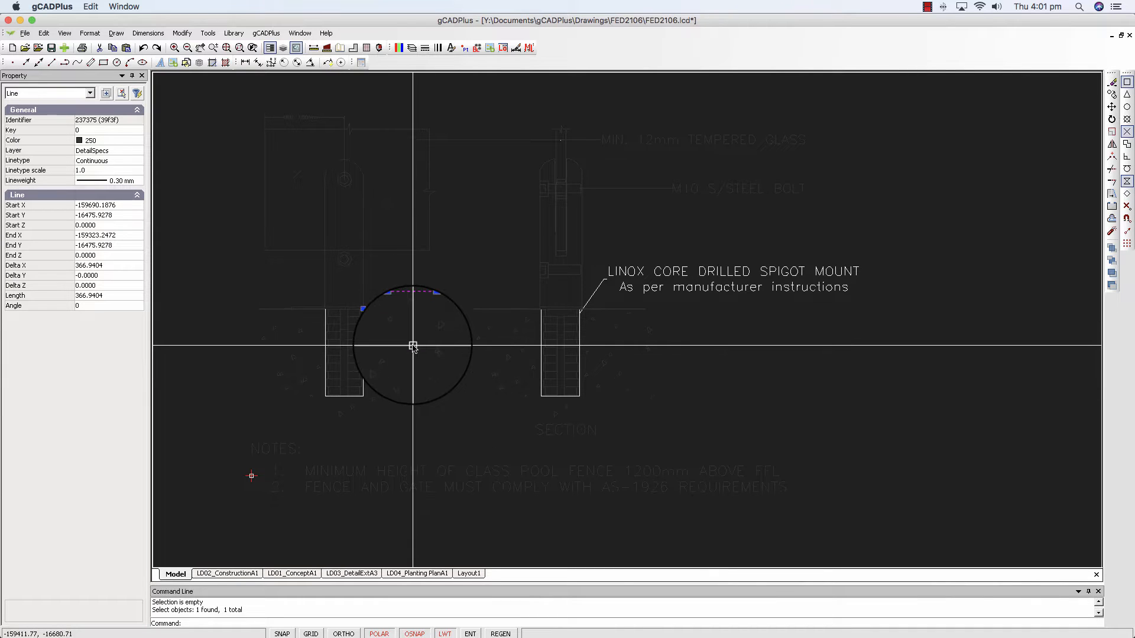
key("Escape")
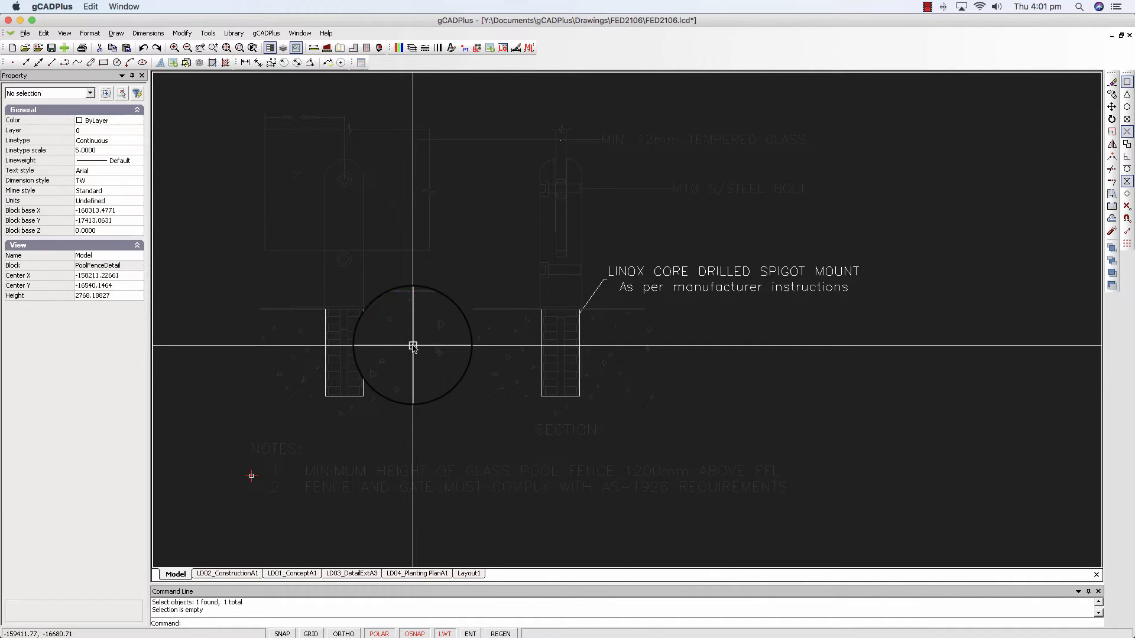
Step: Set the colour of all objects in the pool fence block to ByLayer and close block editing
scroll(434, 348, "down", 3)
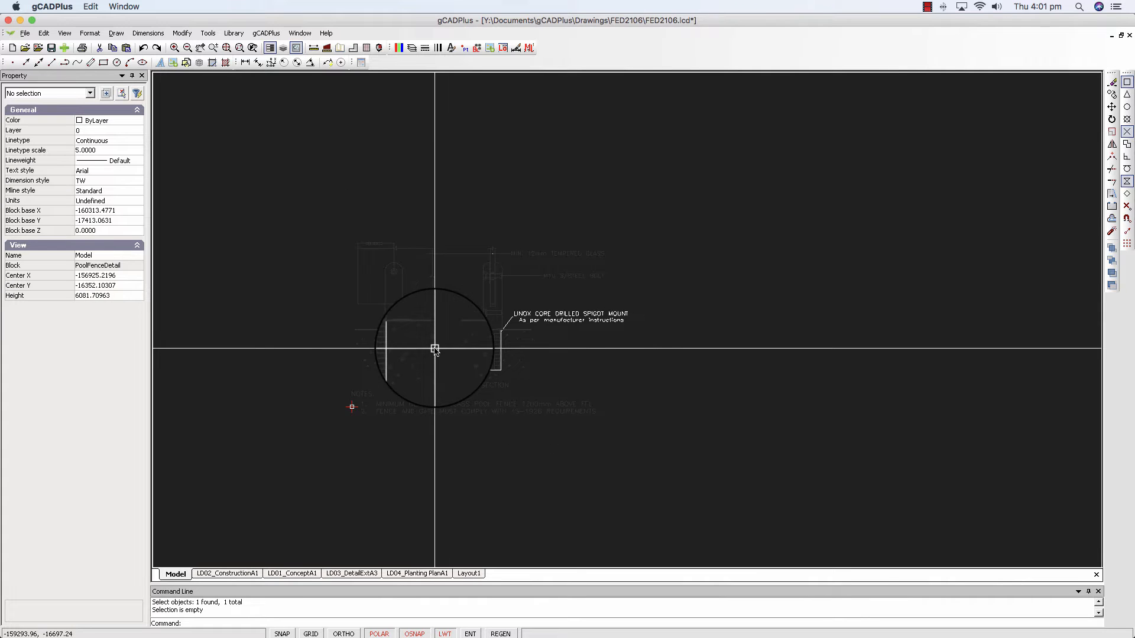
scroll(435, 348, "down", 3)
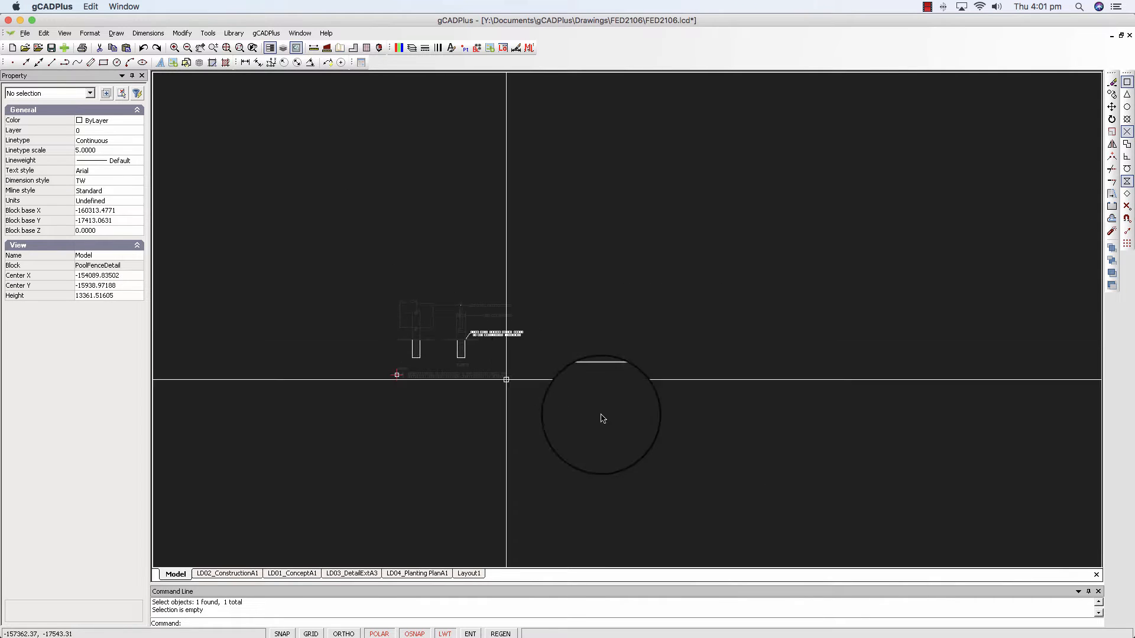
left_click(207, 34)
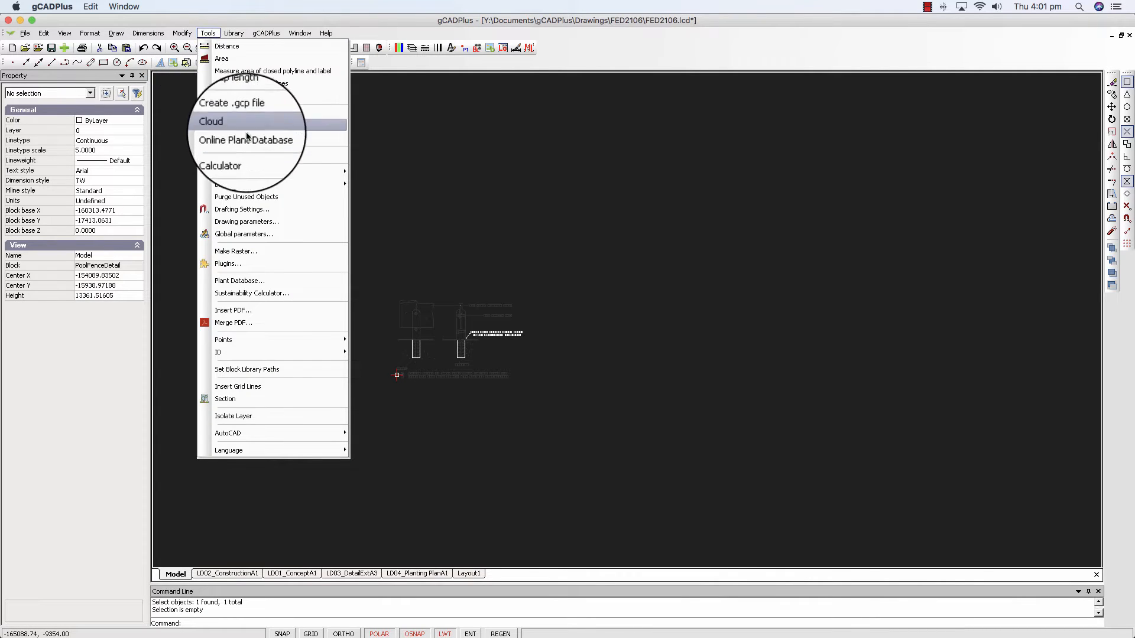
mouse_move(319, 171)
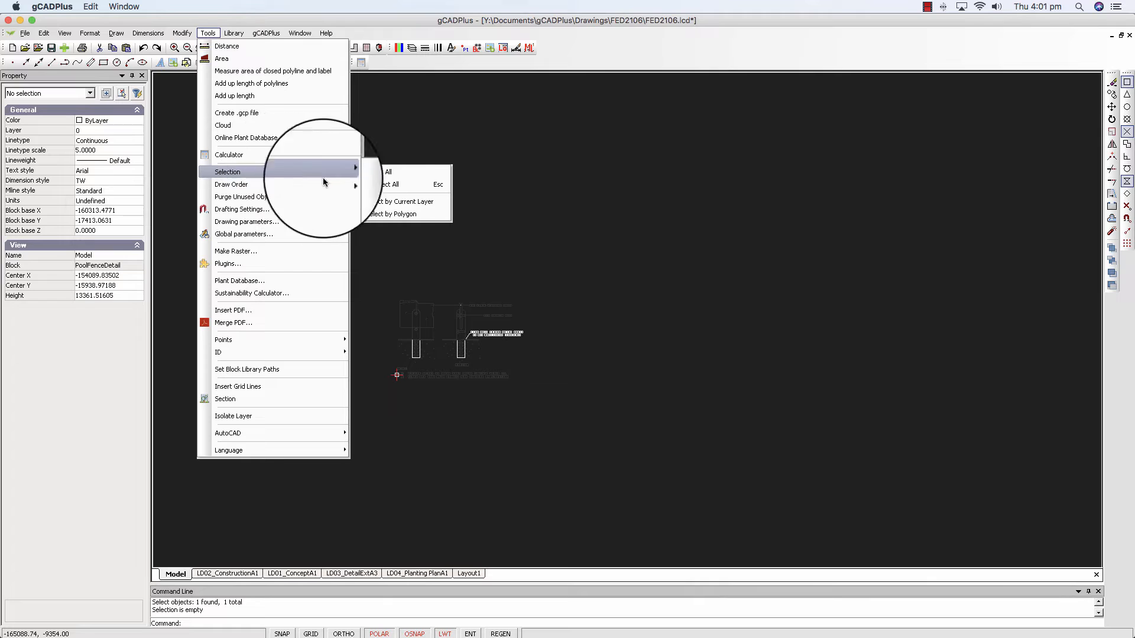
left_click(381, 174)
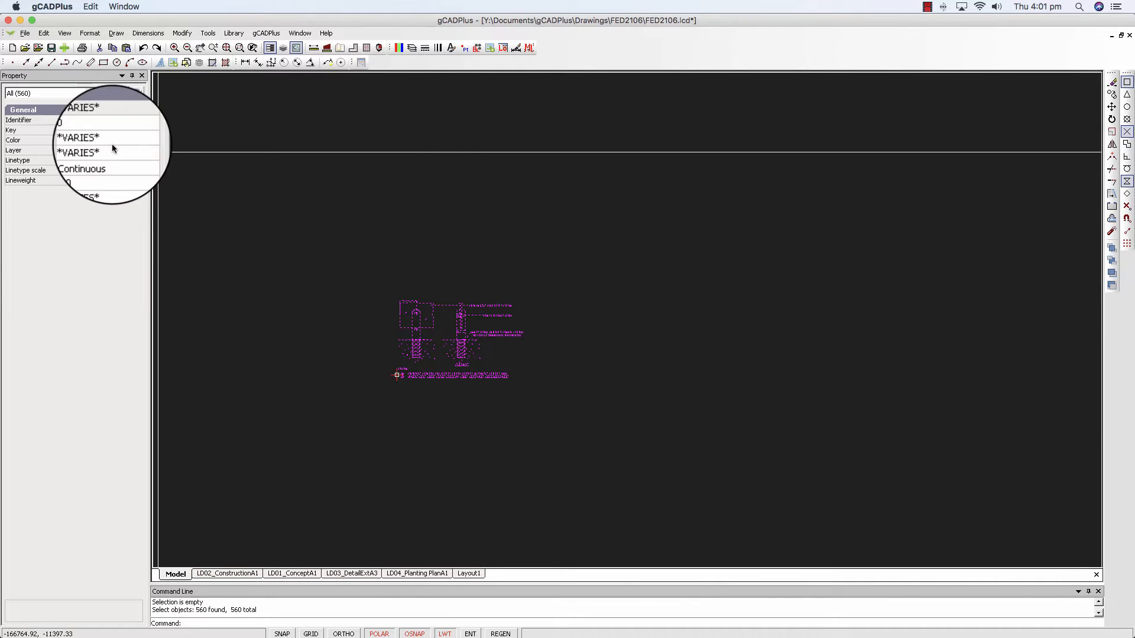
left_click(138, 143)
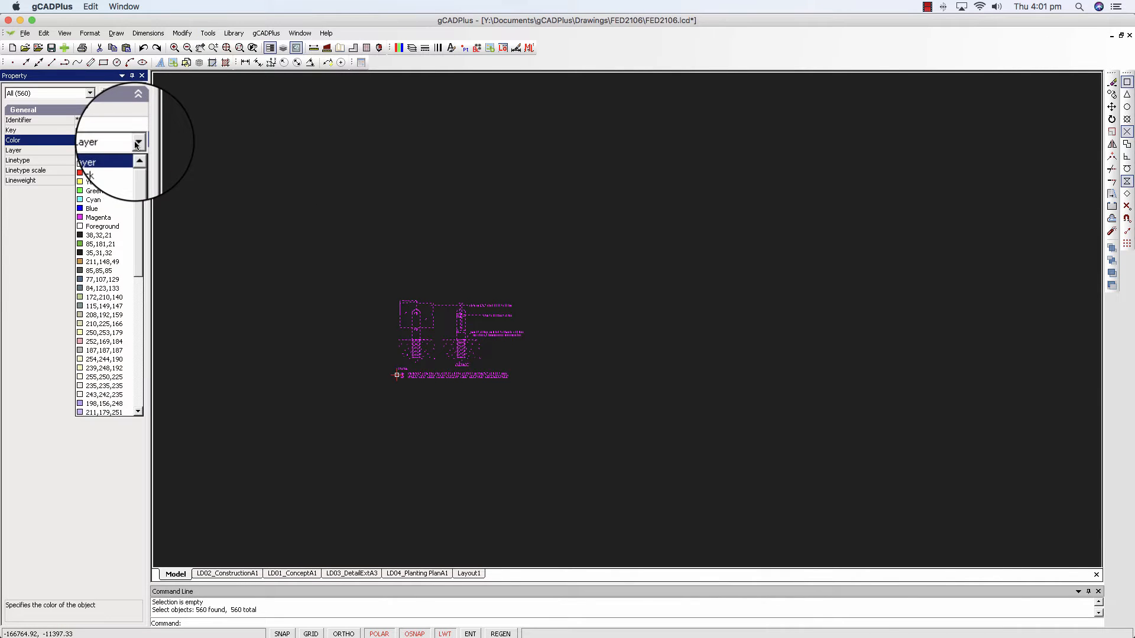
left_click(100, 162)
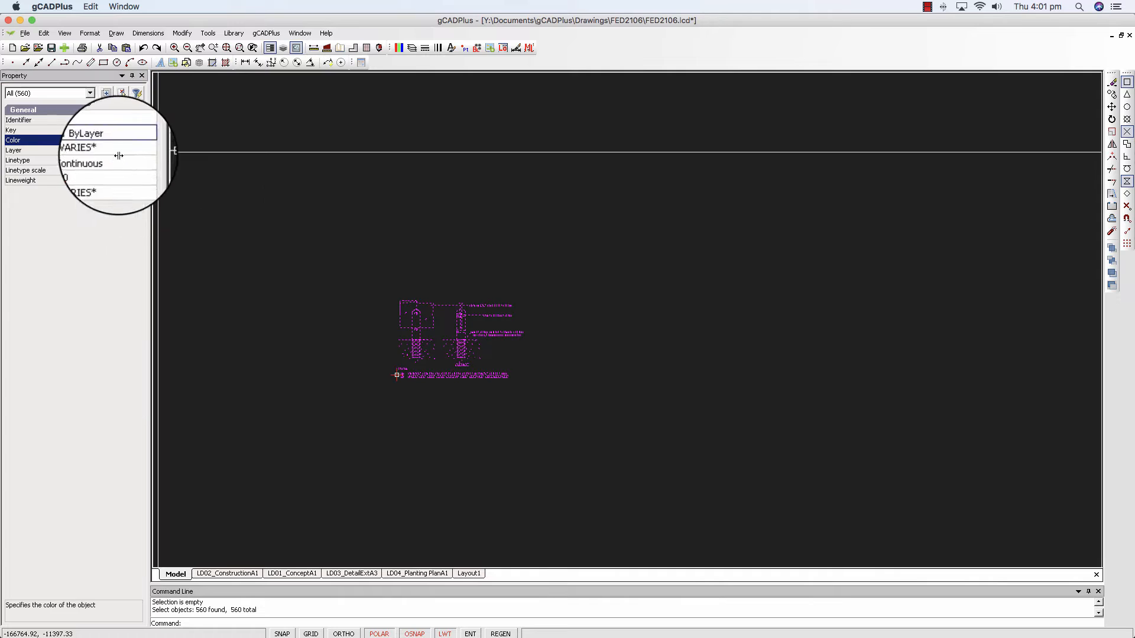
right_click(335, 242)
left_click(350, 253)
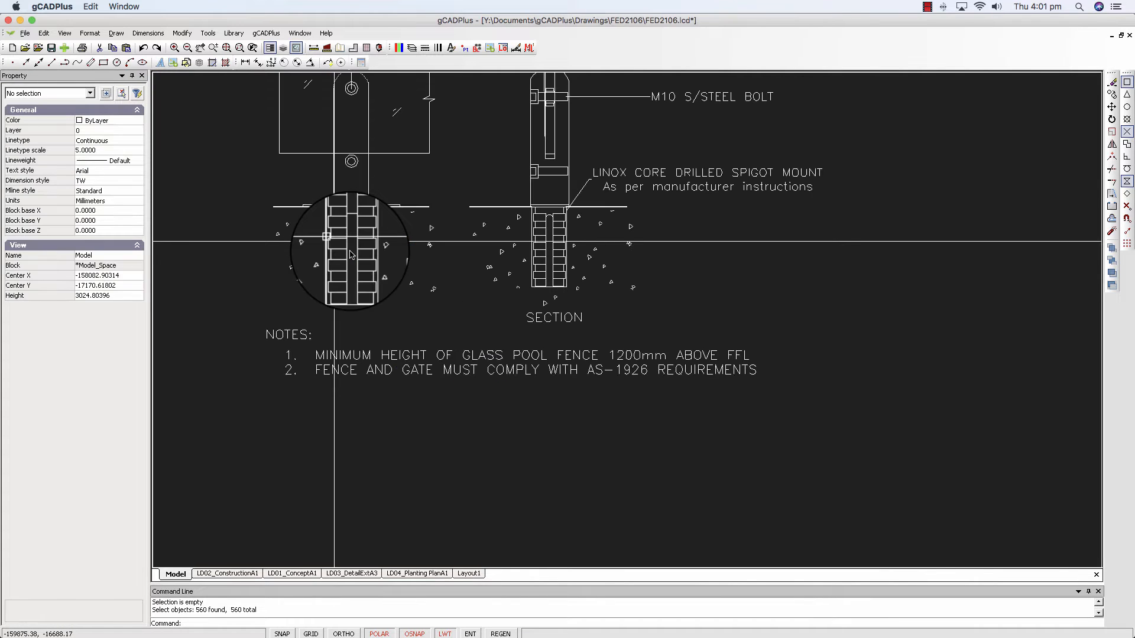
Step: Switch the background colour to white and back to black to compare how the pool fence detail displays
scroll(432, 272, "down", 3)
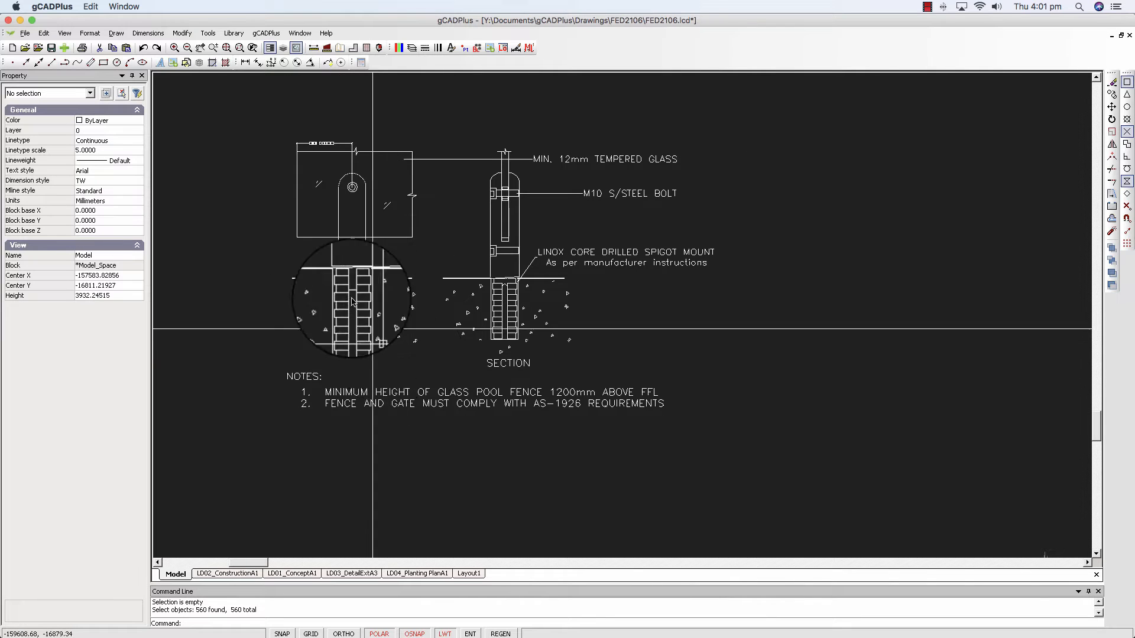
left_click(65, 33)
mouse_move(122, 229)
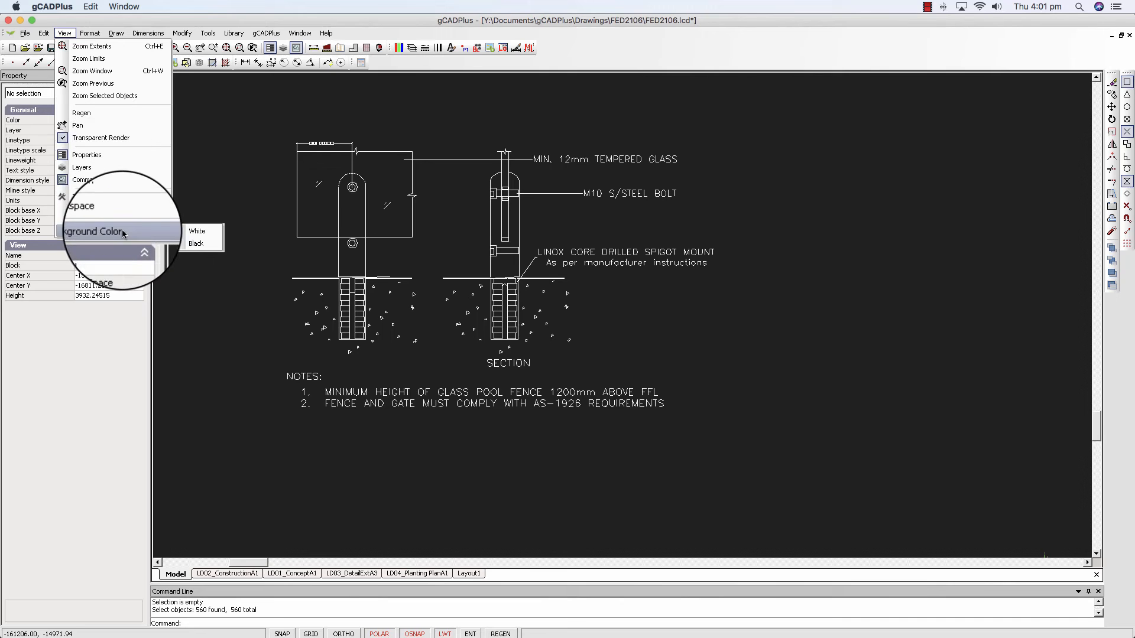
left_click(200, 233)
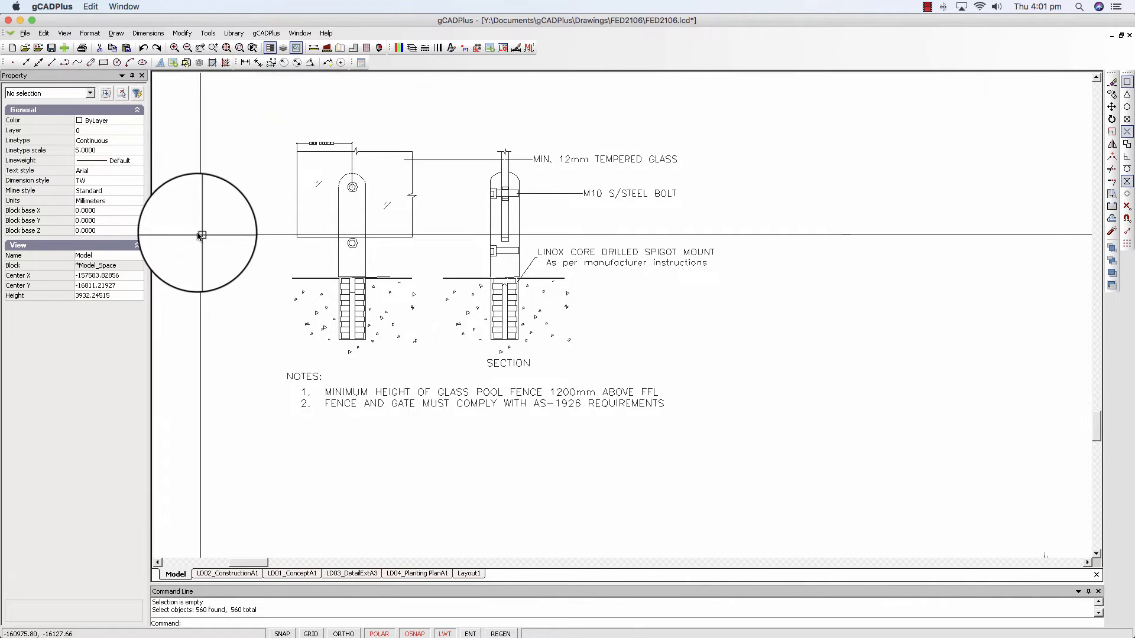
left_click(60, 34)
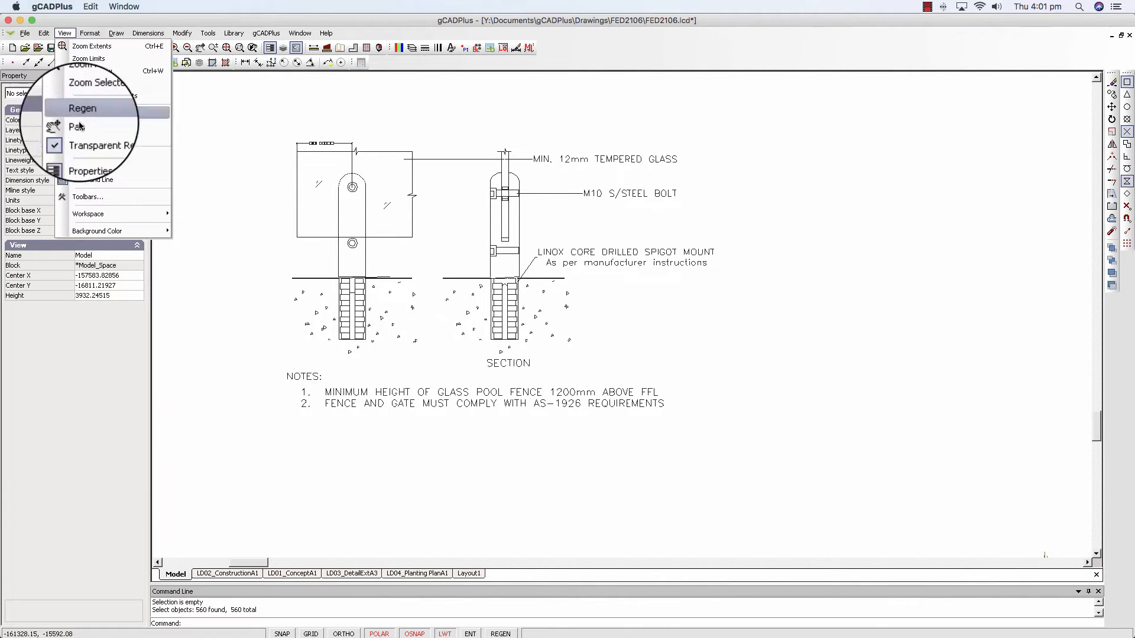
mouse_move(142, 231)
left_click(207, 247)
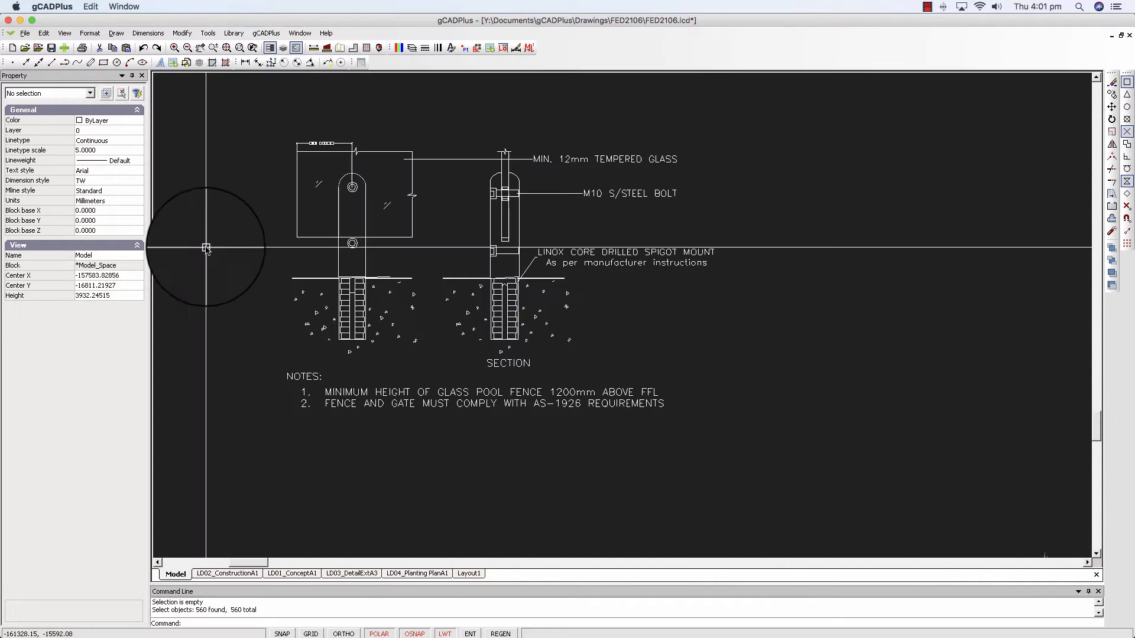
Step: Reopen the PoolFenceDetail block for block editing from model space
scroll(487, 321, "up", 1)
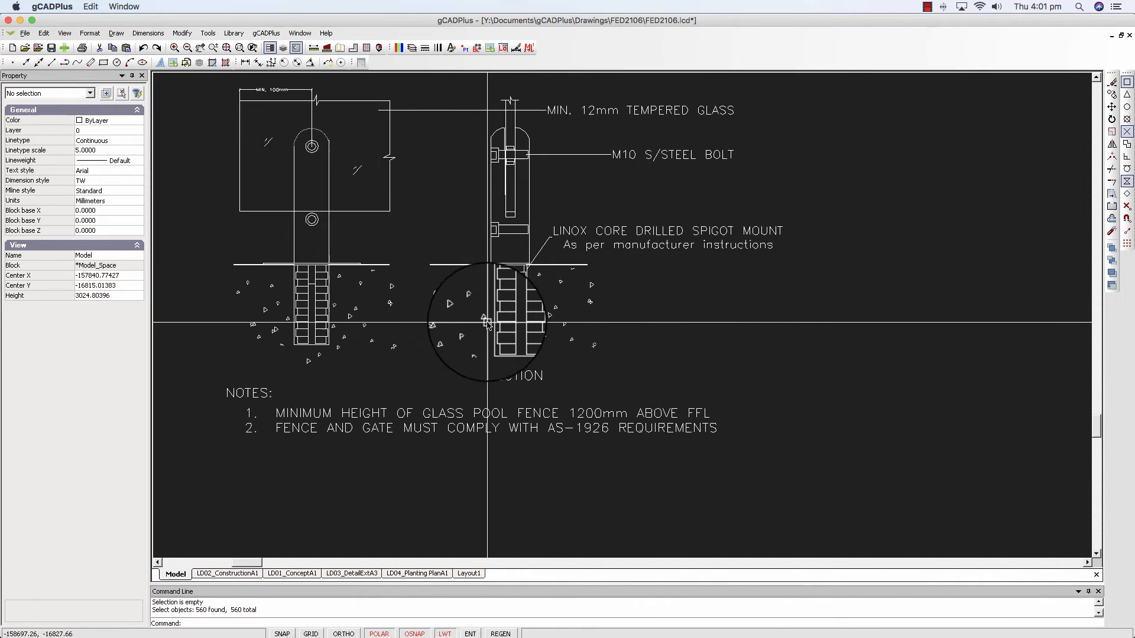
mouse_move(476, 294)
middle_mouse_down()
mouse_move(580, 336)
mouse_move(580, 354)
middle_mouse_up()
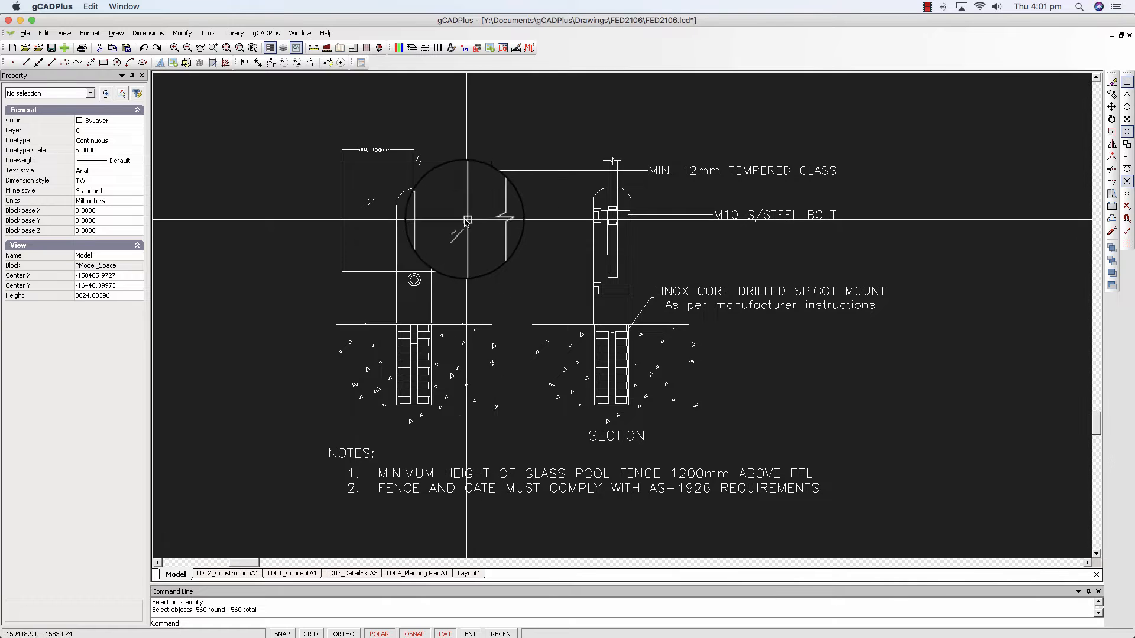
scroll(420, 184, "up", 2)
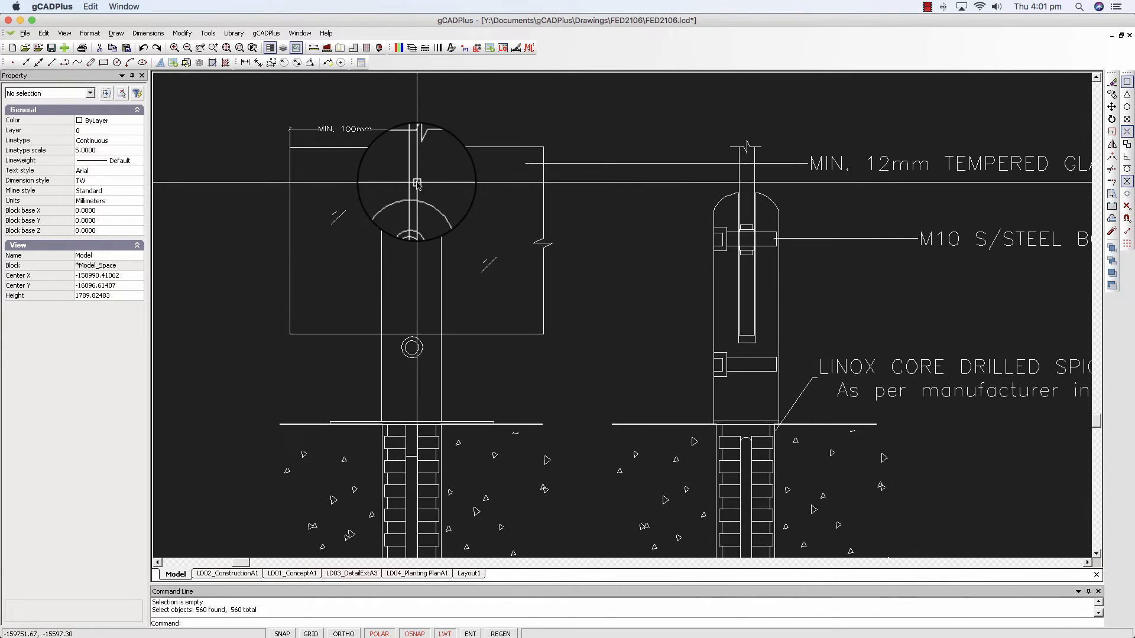
middle_click_drag(436, 214, 511, 308)
scroll(413, 248, "up", 3)
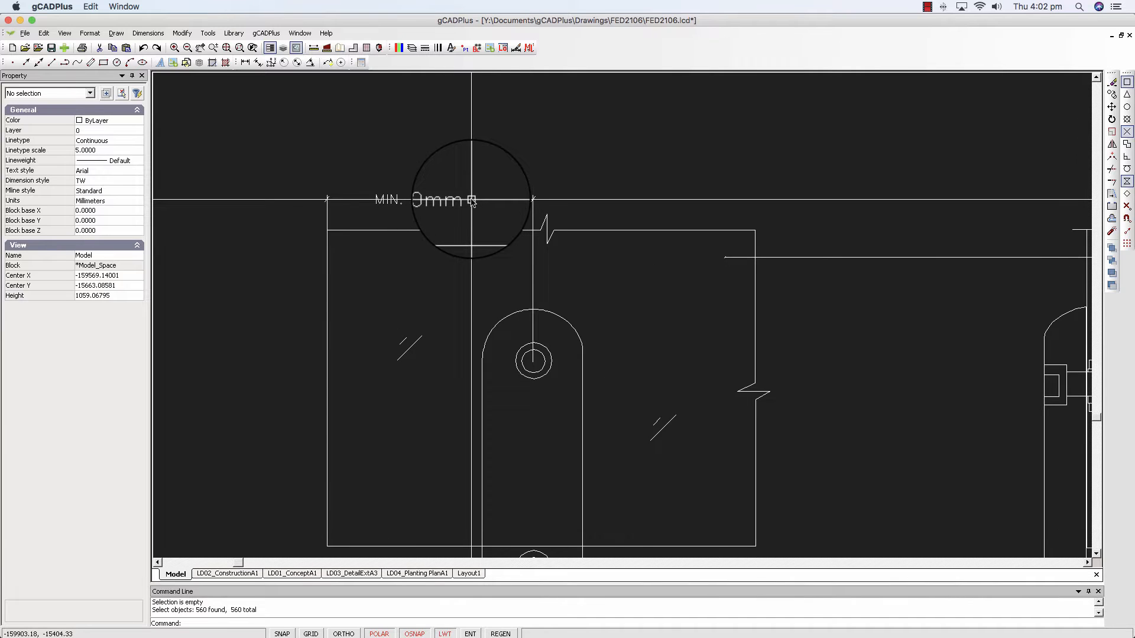
left_click(473, 200)
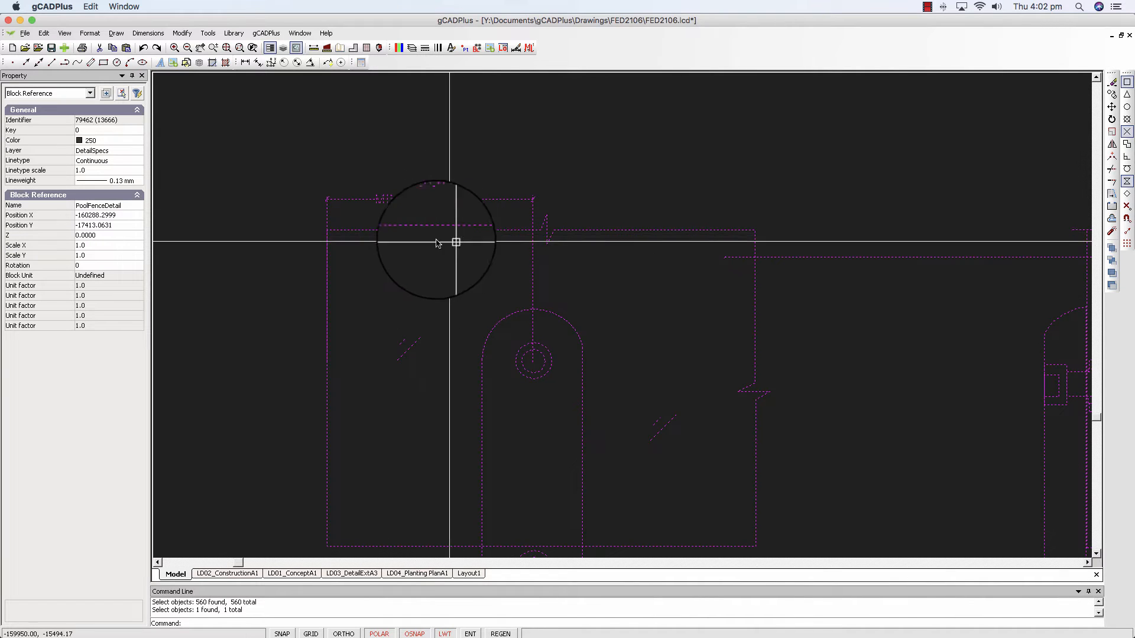
right_click(422, 244)
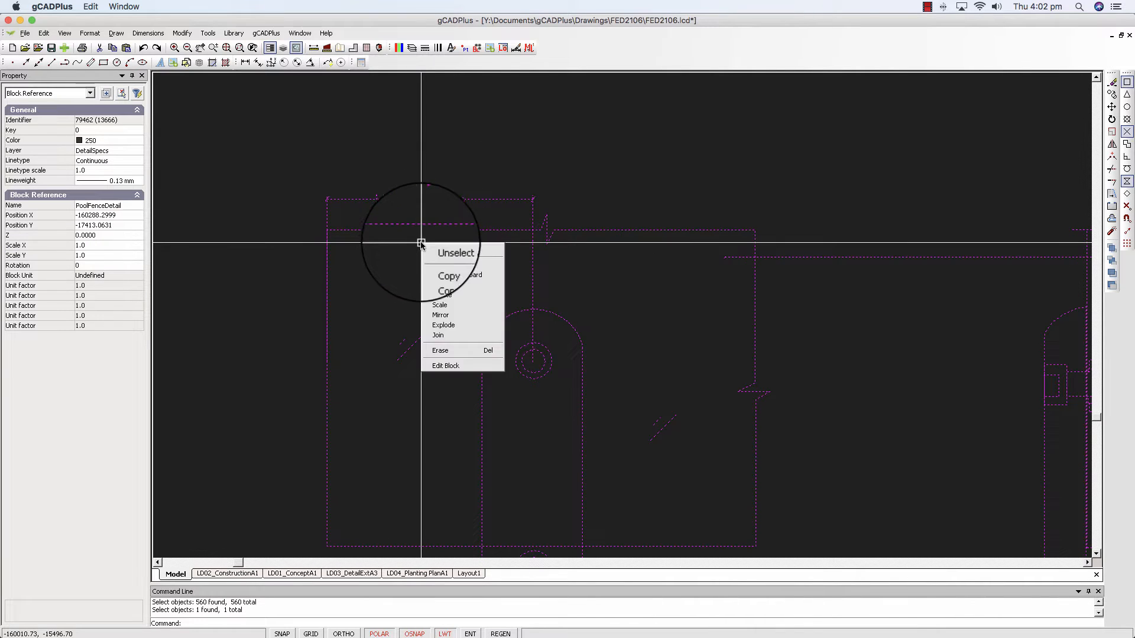
left_click(457, 364)
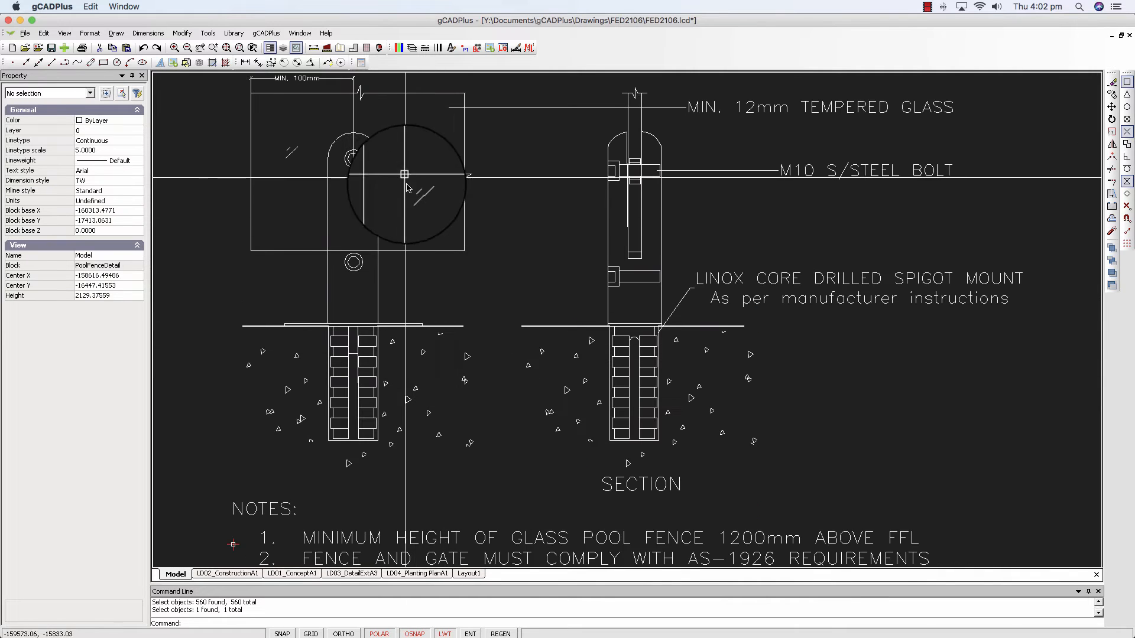
Step: Inspect the properties of the MIN. 100mm dimension above the glass panel in the front view
scroll(340, 202, "up", 4)
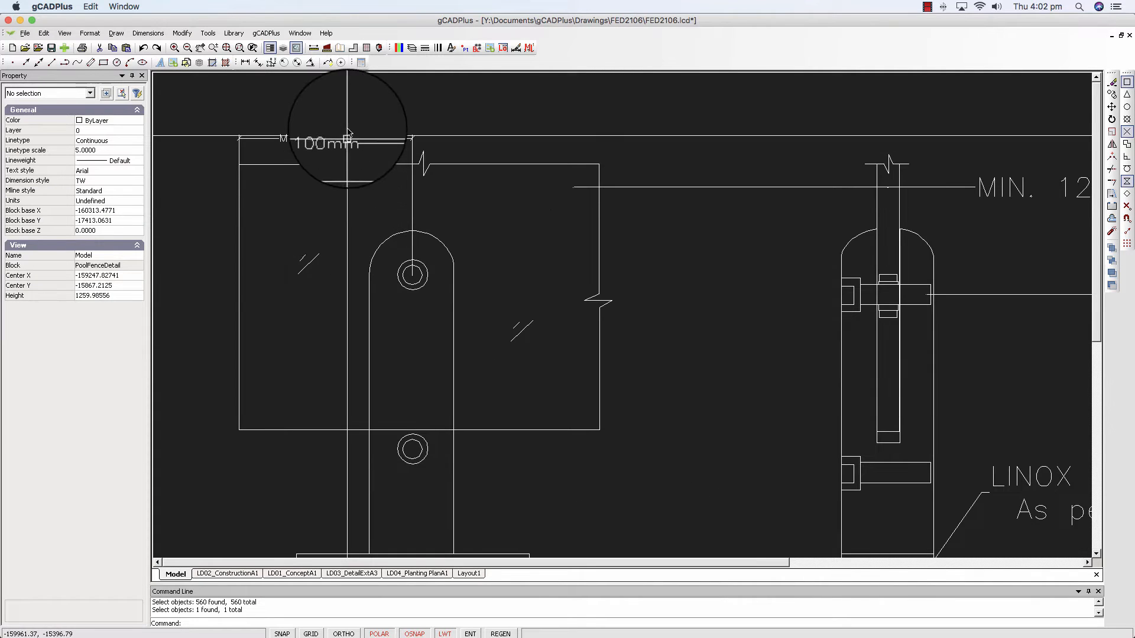
left_click(364, 139)
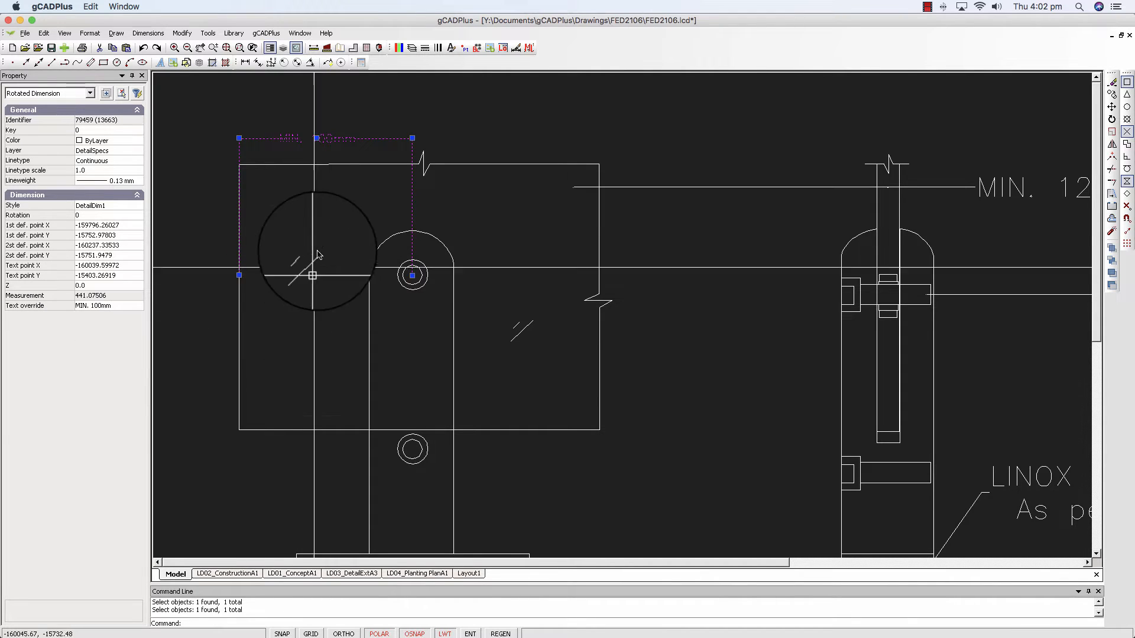
key("Escape")
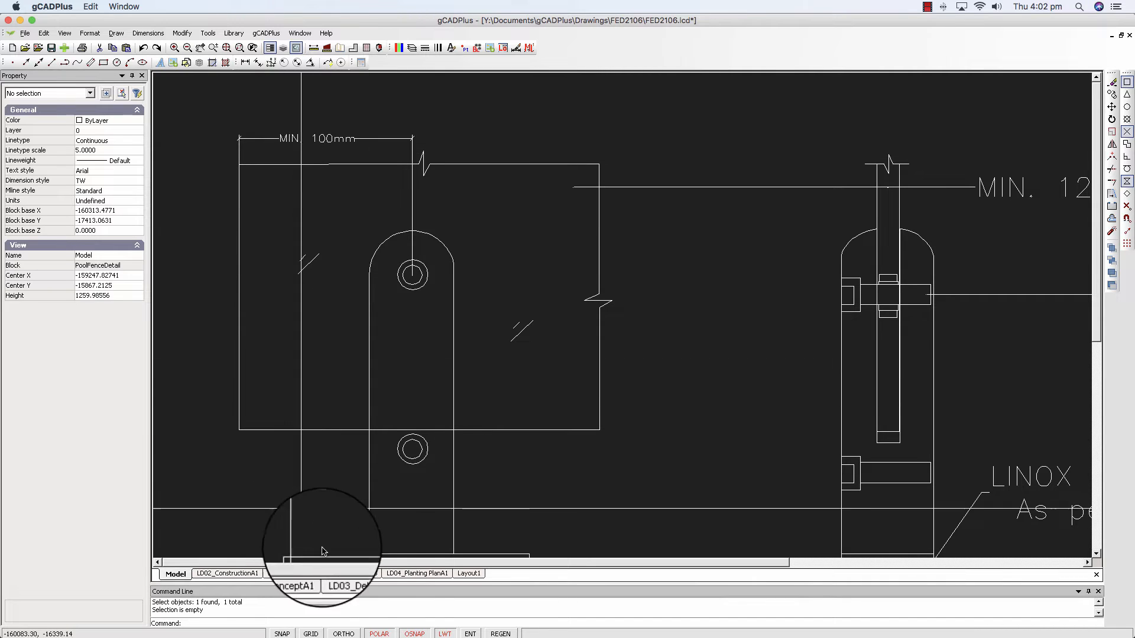
Step: Turn on Ortho and shorten the MIN. 100mm dimension's left extension line so it starts just above the glass panel's top edge
left_click(356, 633)
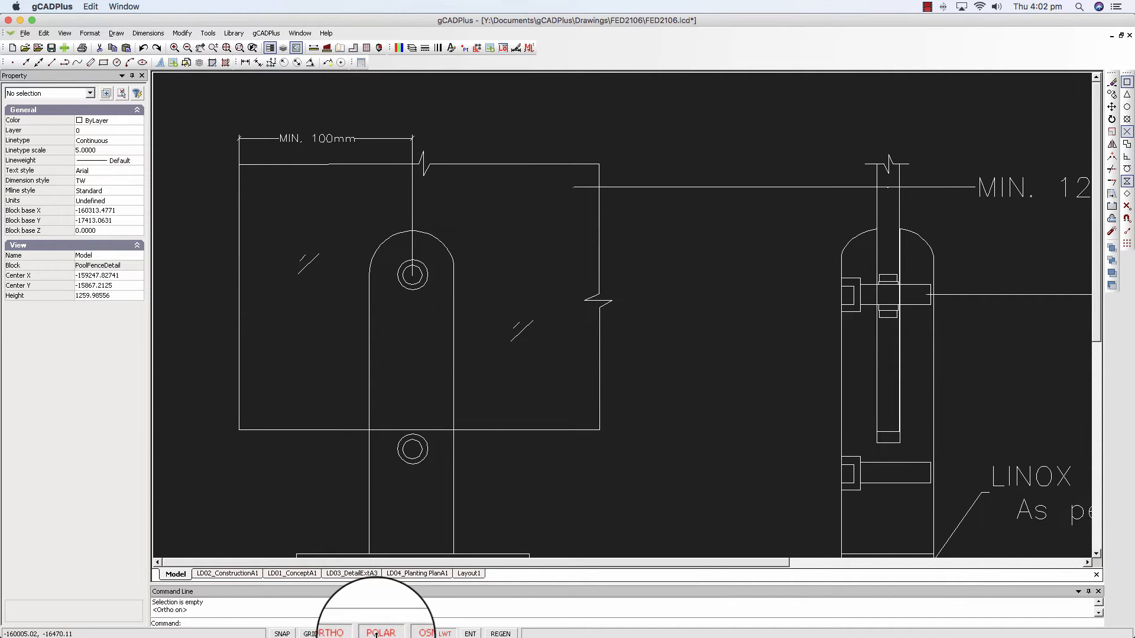
left_click(266, 148)
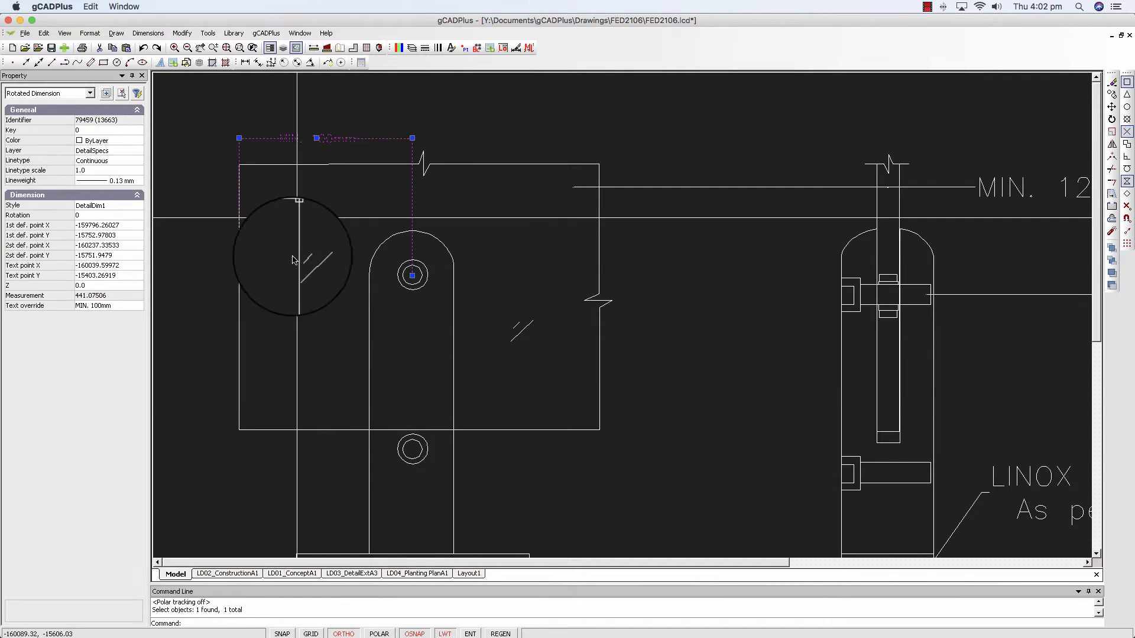
left_click(230, 275)
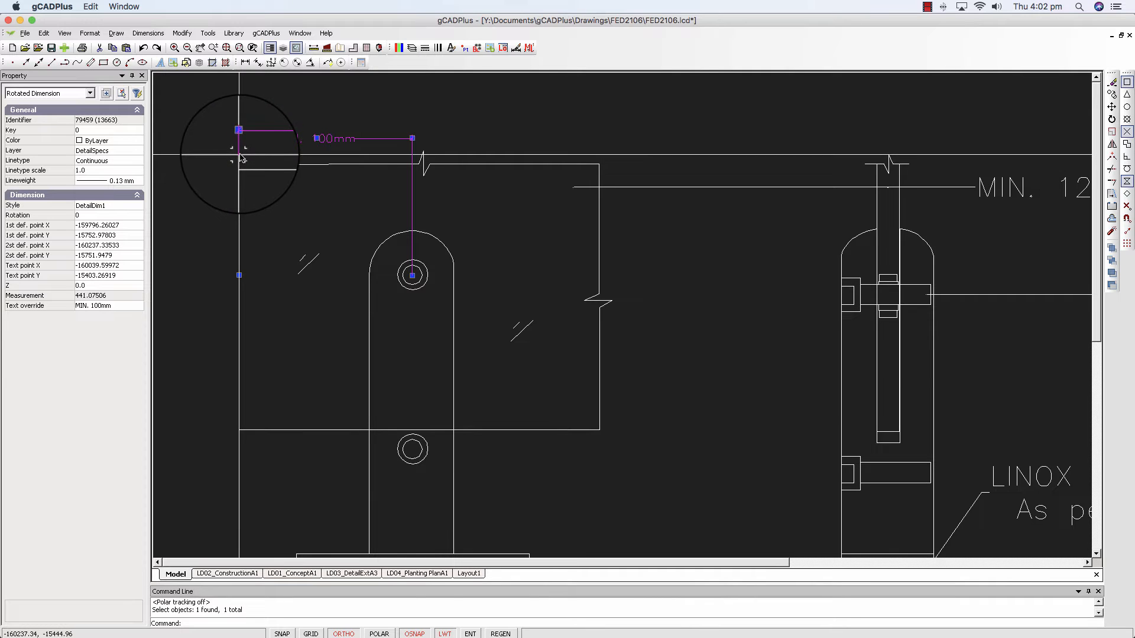
left_click(239, 155)
key("Escape")
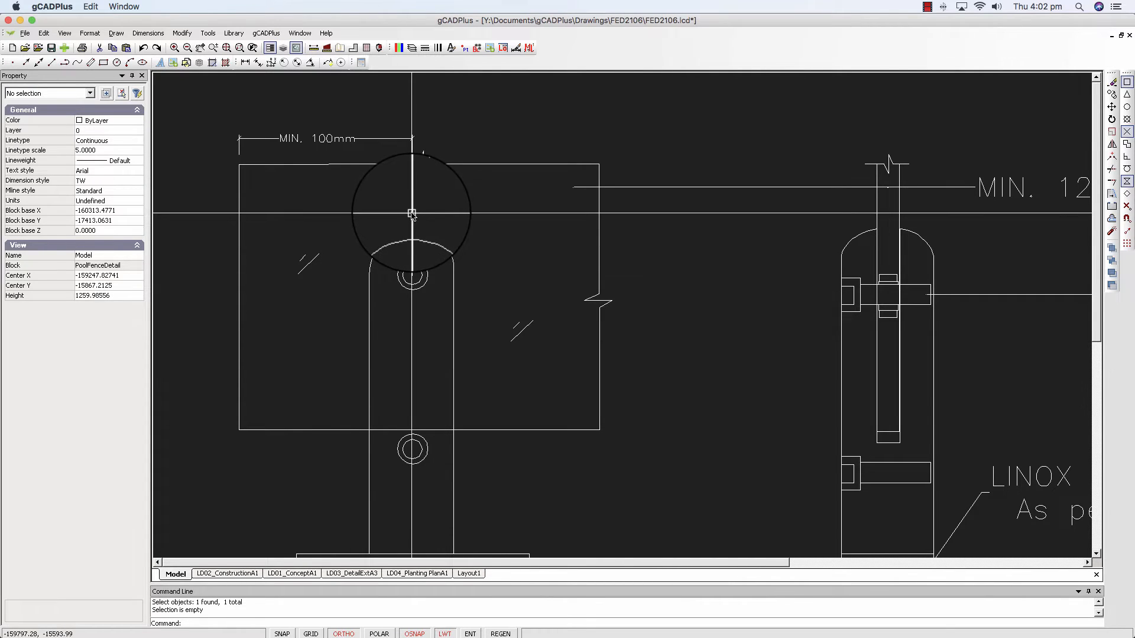
Step: Examine the MIN. 100mm dimension's definition point at the upper bolt and the properties of the MIN. 12mm TEMPERED GLASS leader
left_click(411, 211)
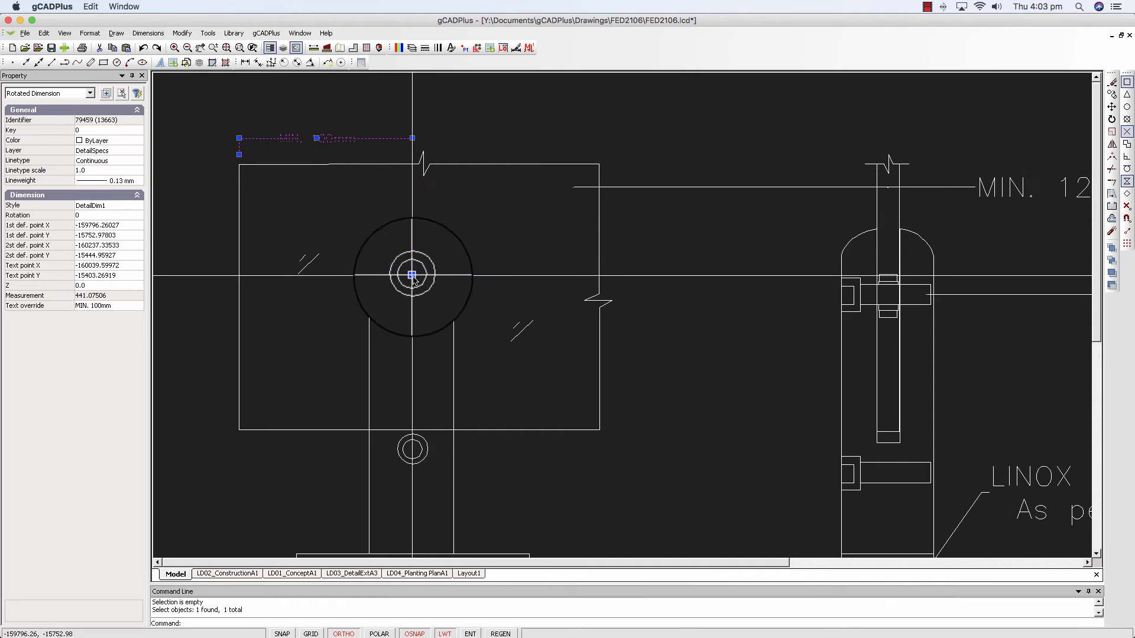
key("Escape")
scroll(330, 291, "down", 3)
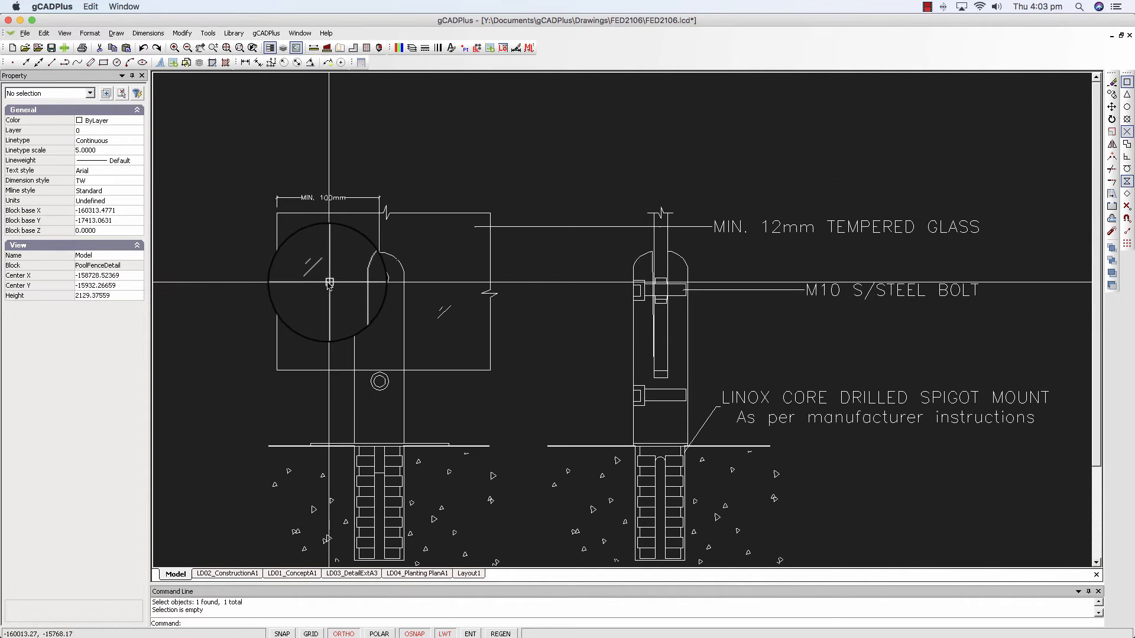
scroll(421, 292, "right", 5)
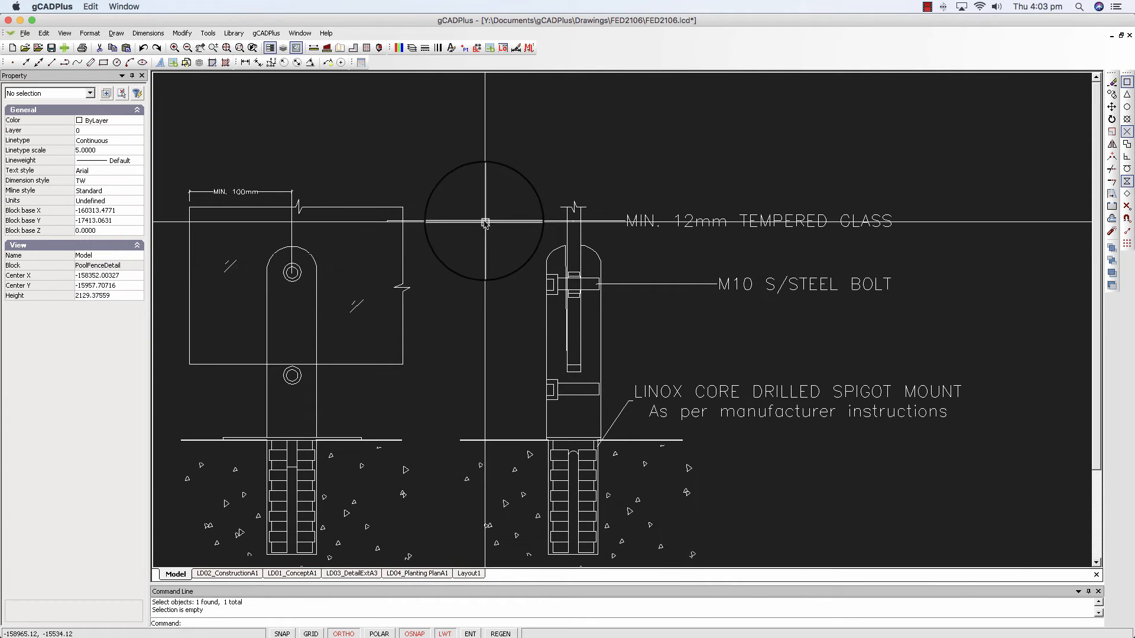
left_click(483, 221)
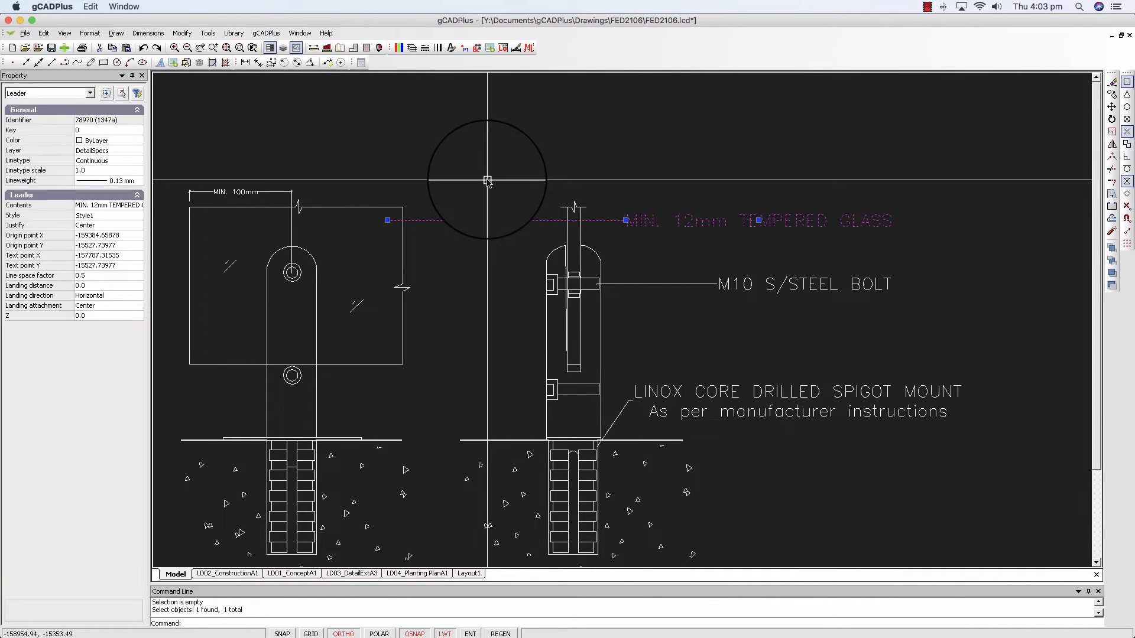
key("Escape")
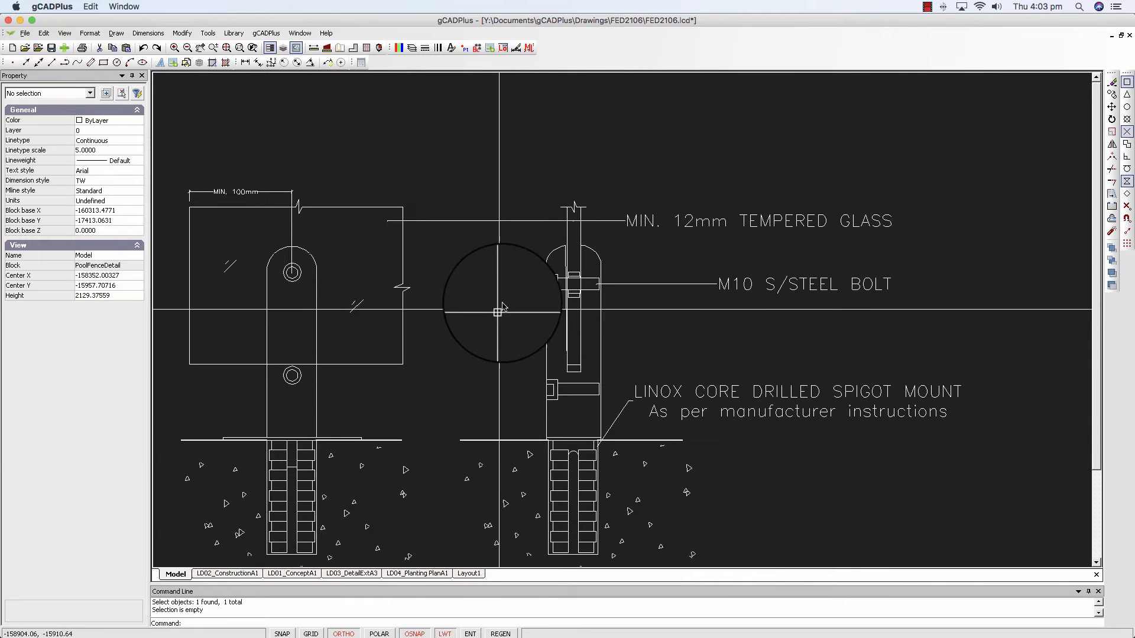
Step: Move the MIN. 12mm TEMPERED GLASS leader text left along its line, closer to the front view's glass panel
left_click(521, 222)
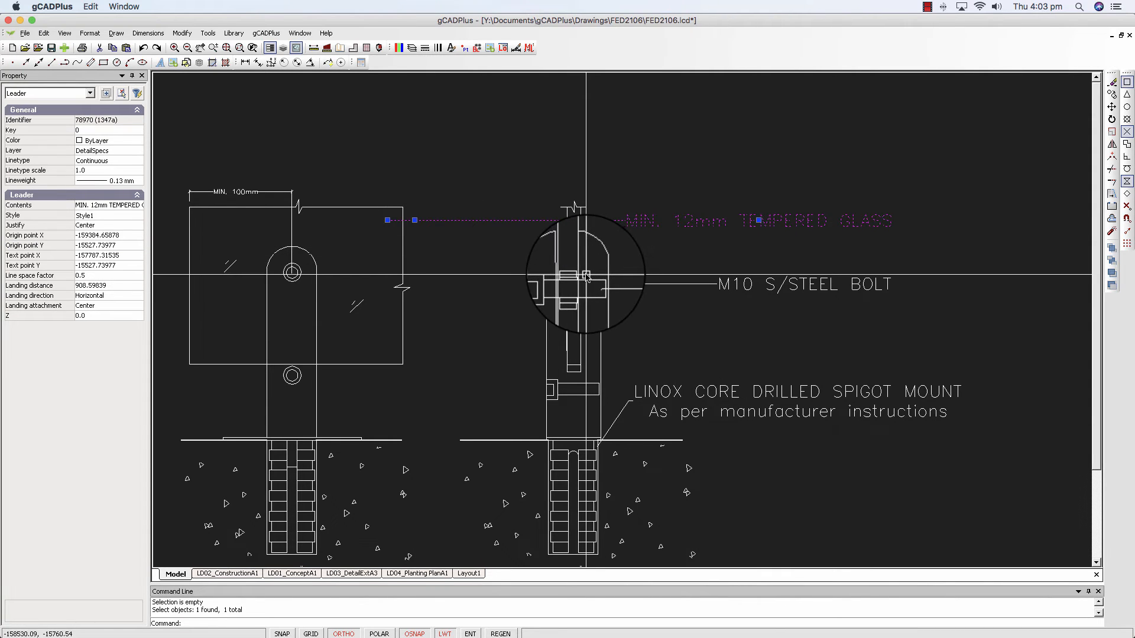
left_click(759, 220)
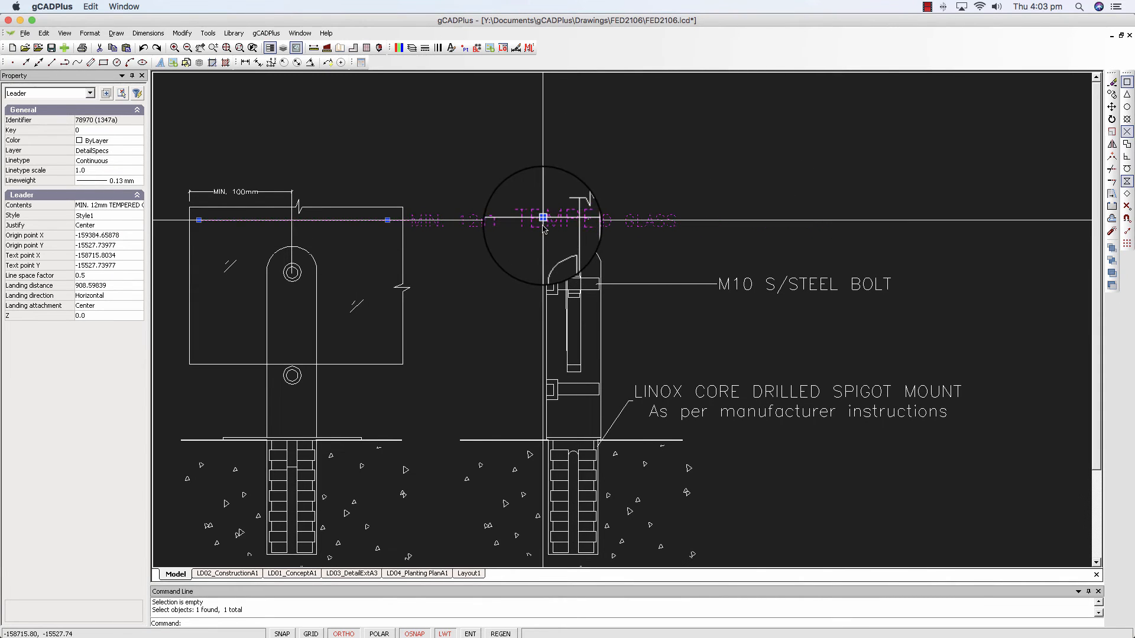
left_click(542, 218)
key("Escape")
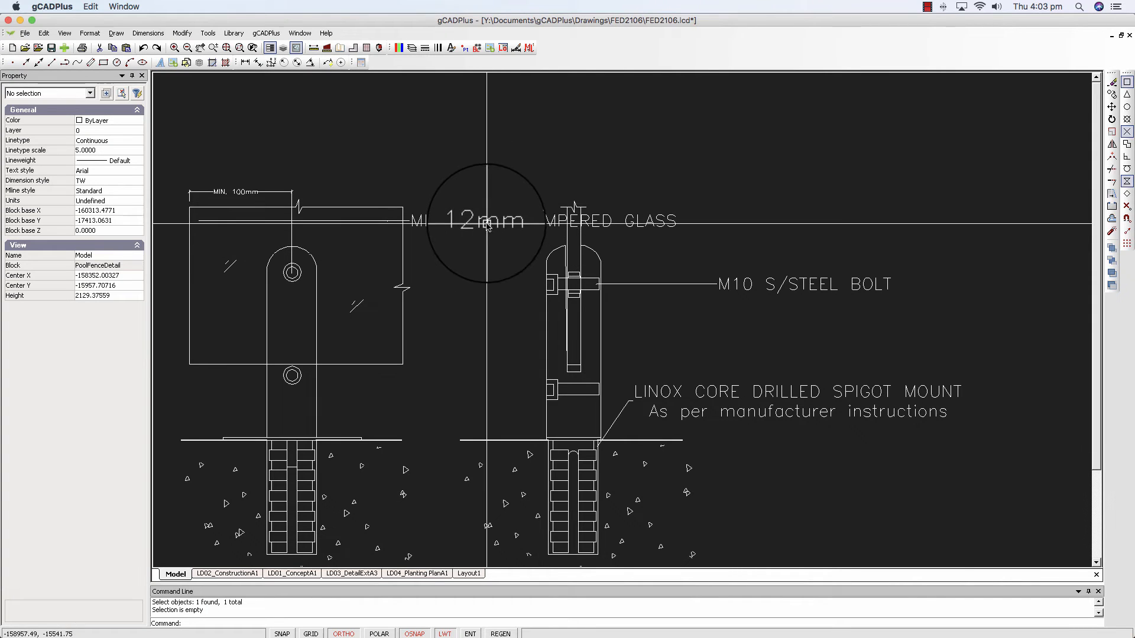
Step: Split the glass leader's text into two lines reading "MIN.12mm" and "TEMPERED GLASS"
left_click(486, 224)
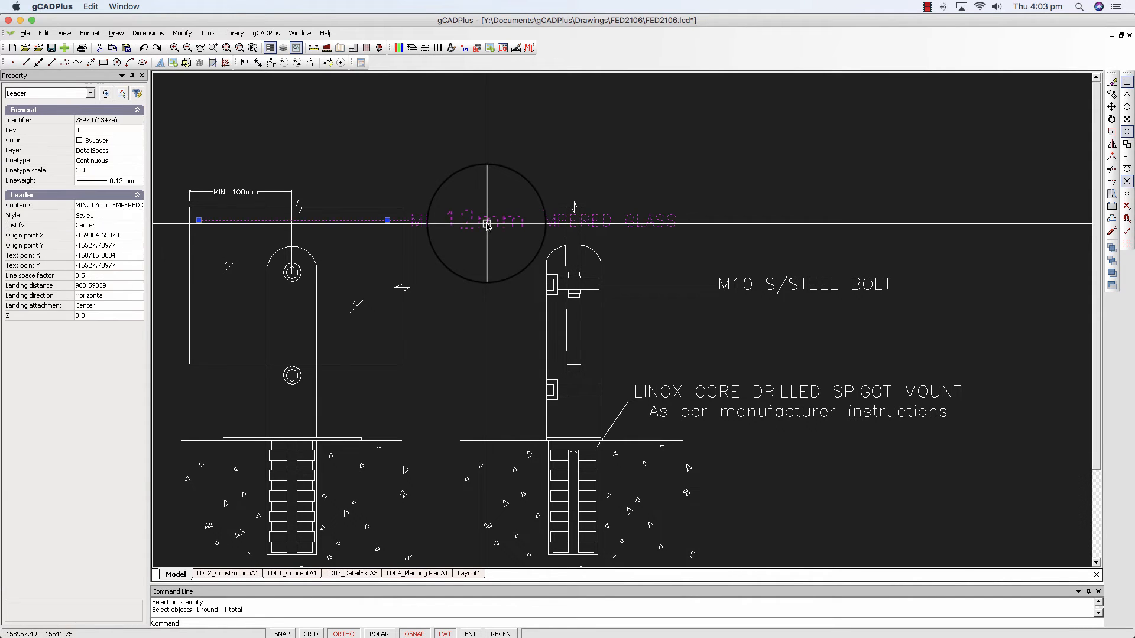
left_click(102, 208)
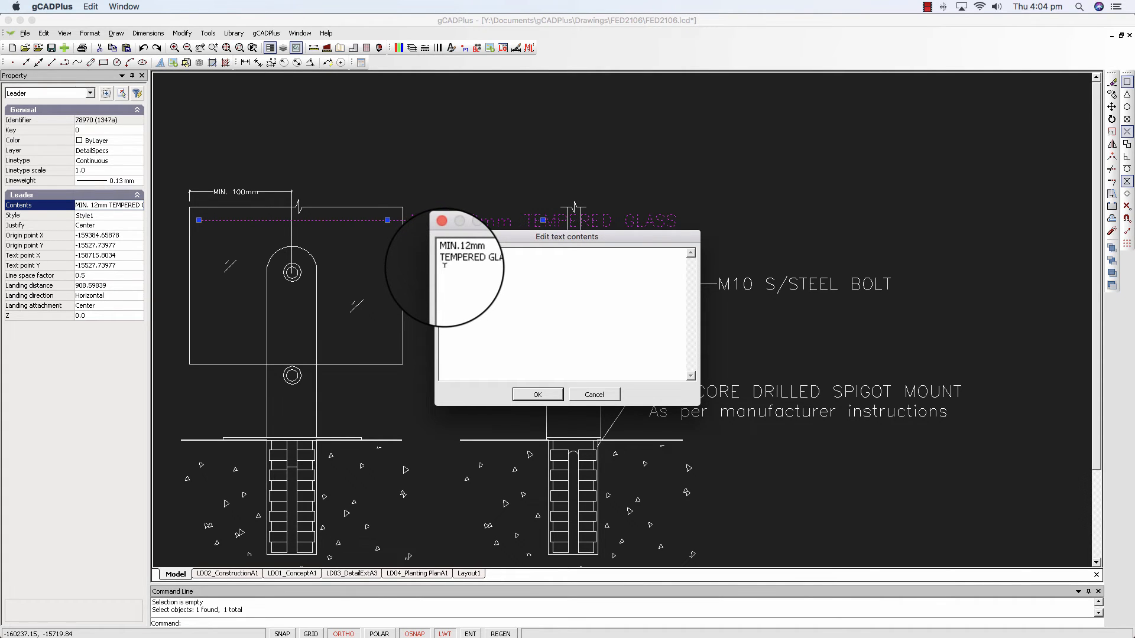
left_click(539, 393)
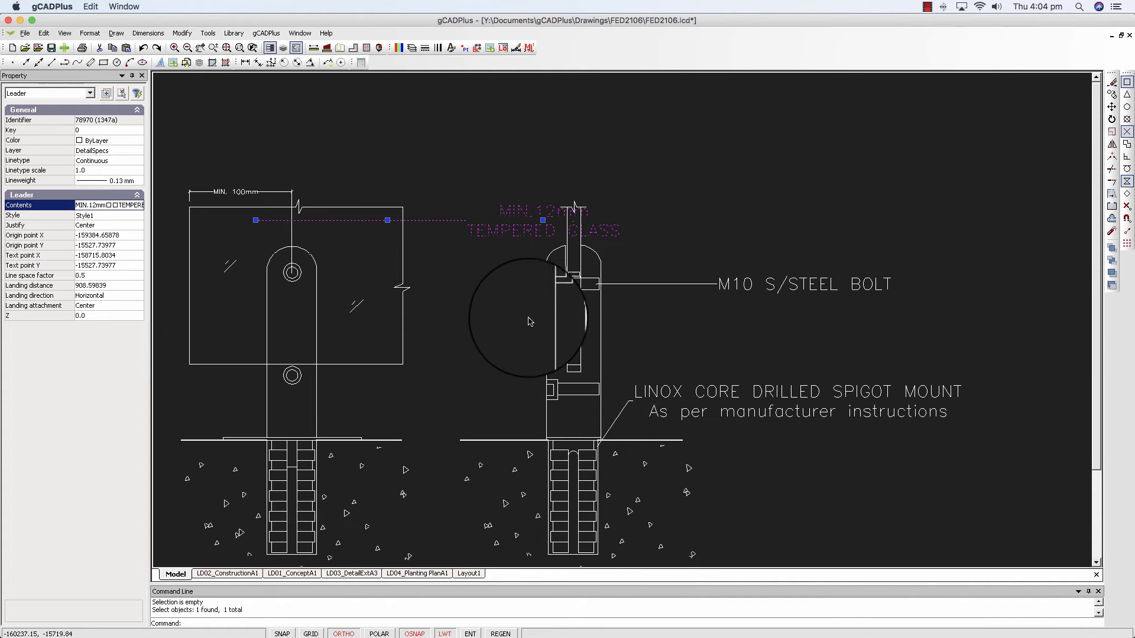
Step: Move the two-line glass leader text into the gap between the front and section views, and shorten its line inside the glass panel
left_click(543, 220)
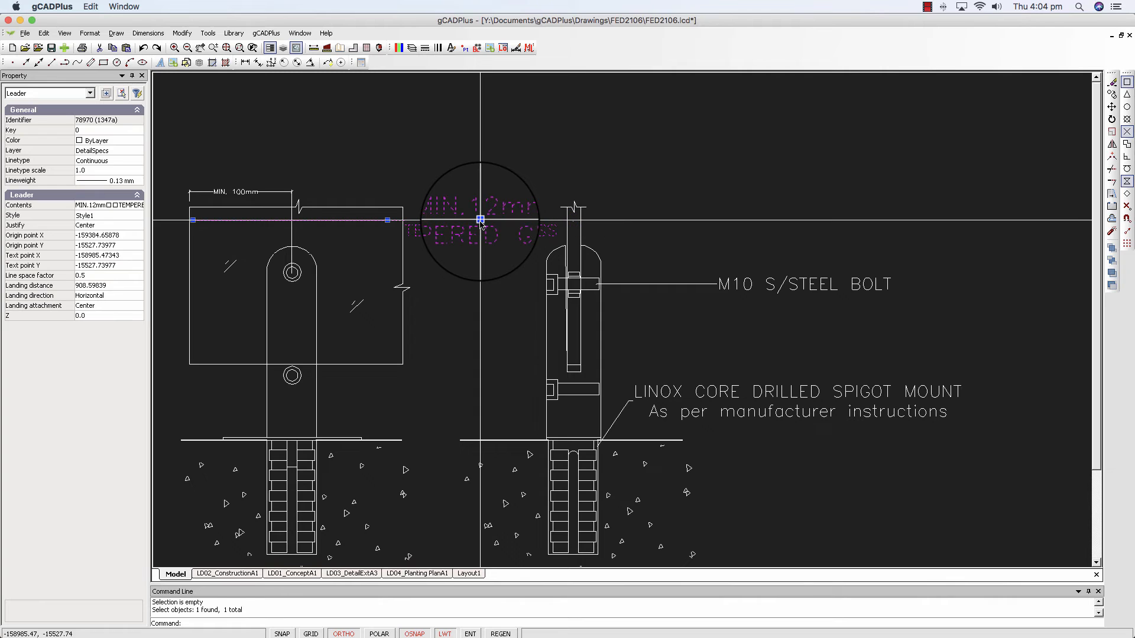
left_click(480, 220)
scroll(482, 296, "down", 1)
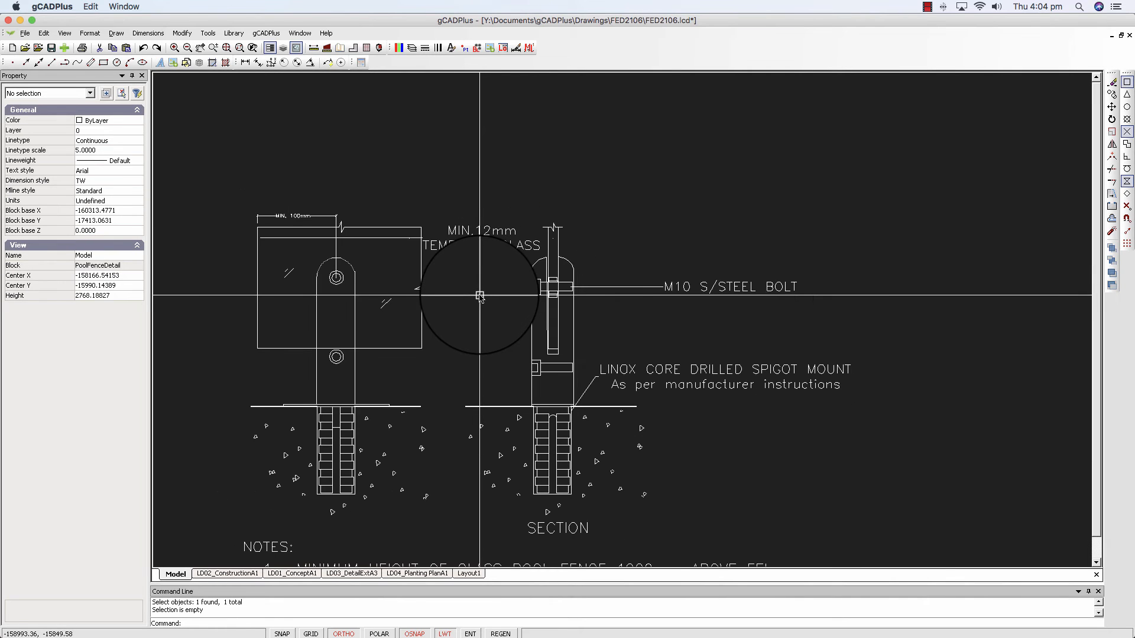
left_click(315, 238)
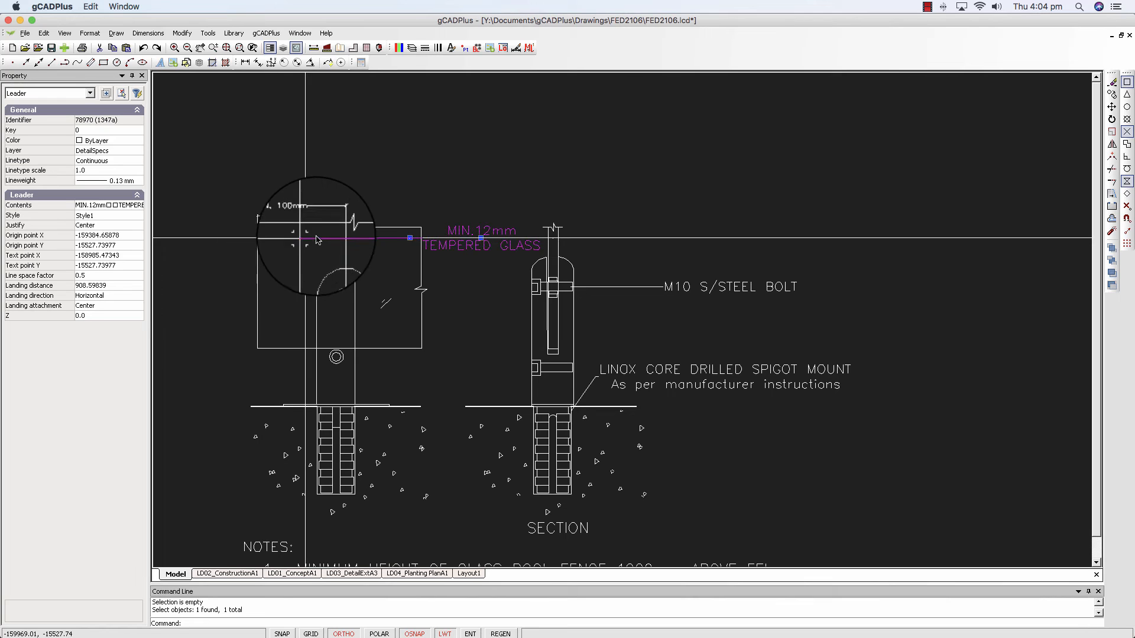
key("Escape")
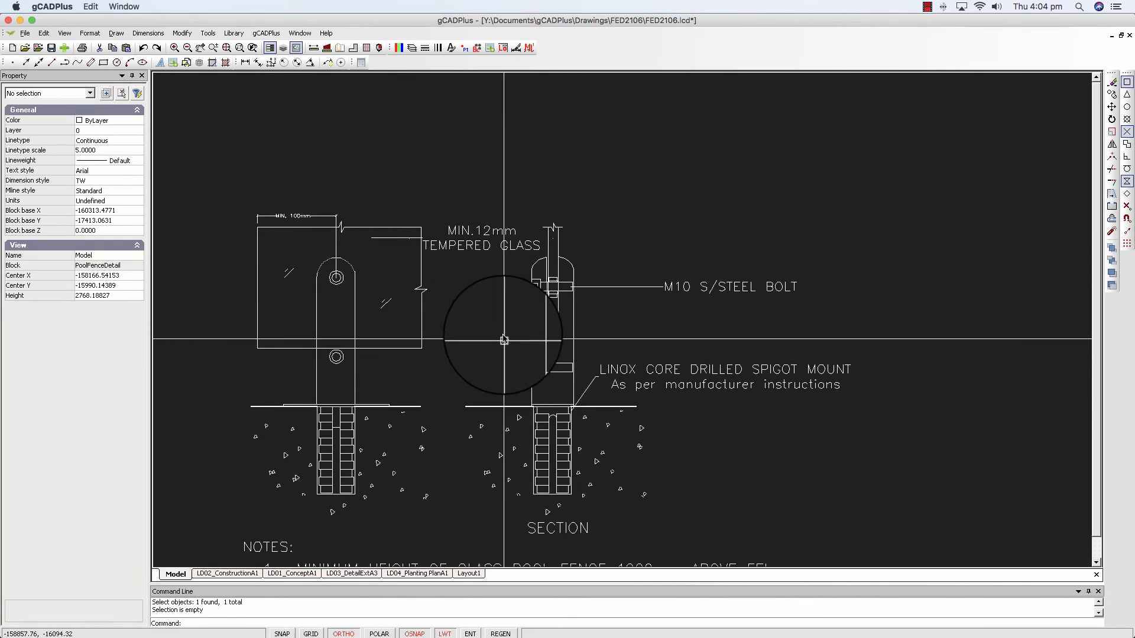
Step: Move the whole section view, with its leaders and SECTION label, slightly right to clear the TEMPERED GLASS text
scroll(504, 340, "down", 2)
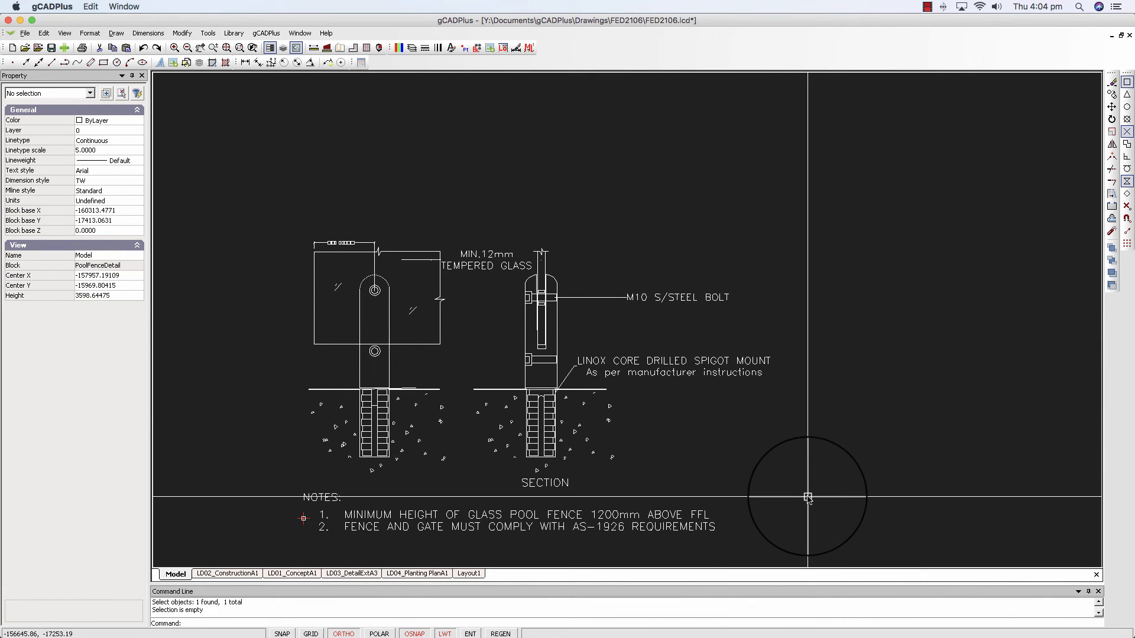
left_click(801, 492)
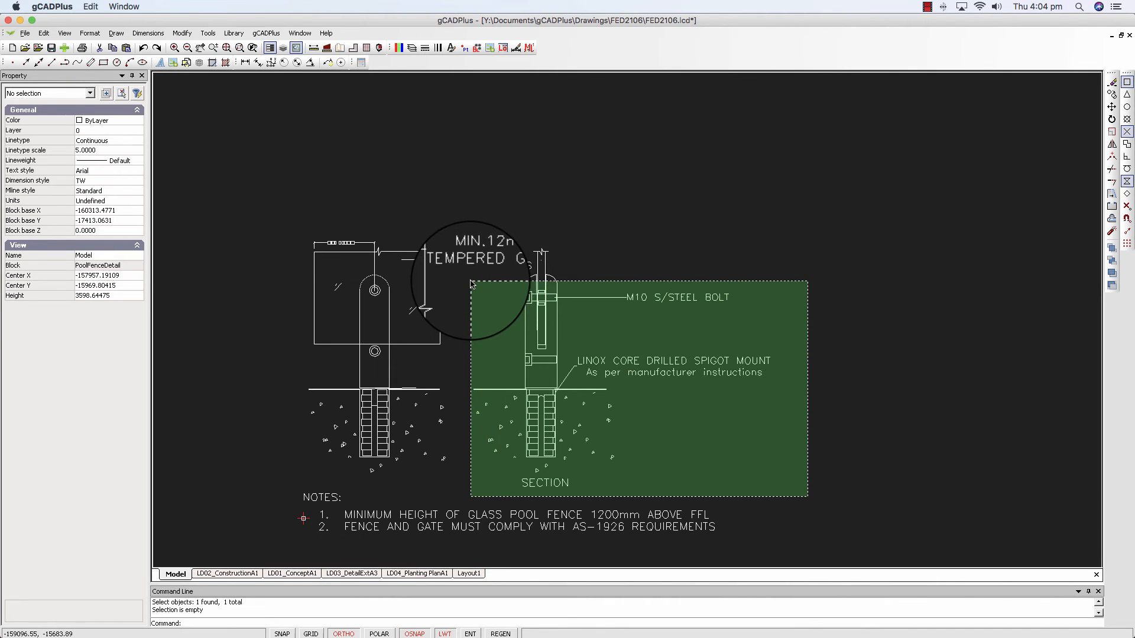
left_click(471, 284)
left_click(572, 278)
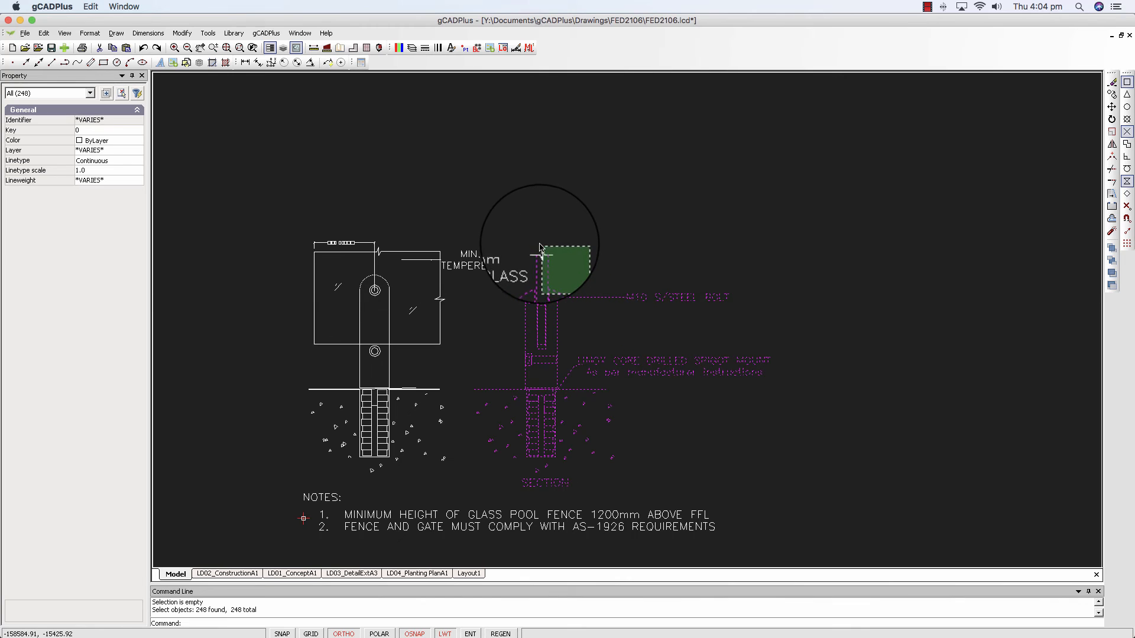
left_click(536, 244)
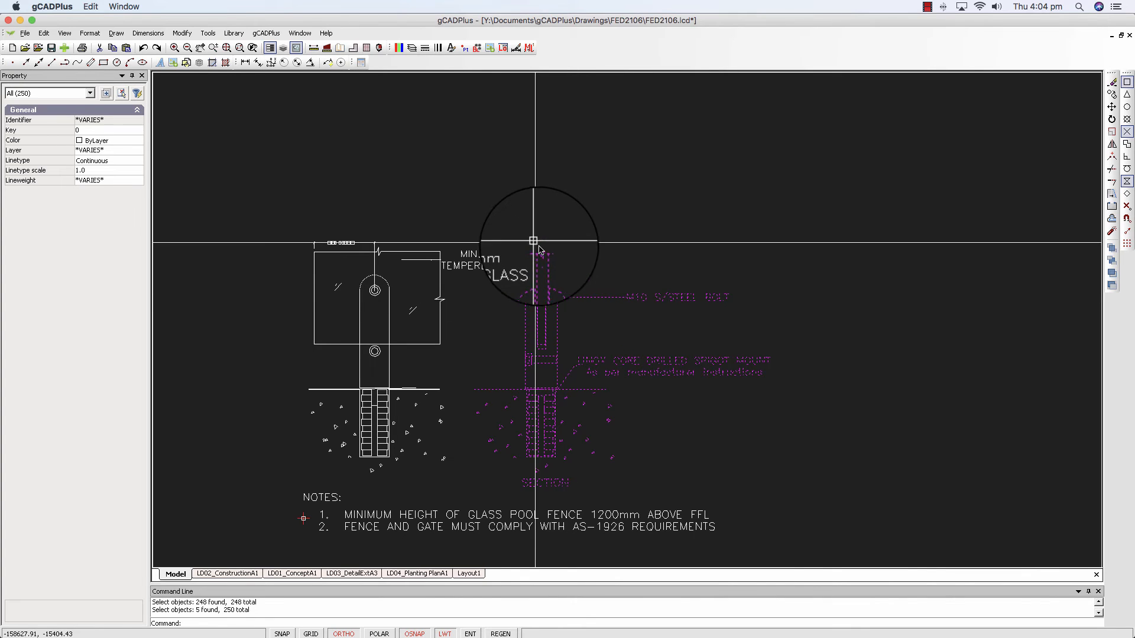
right_click(595, 369)
left_click(615, 425)
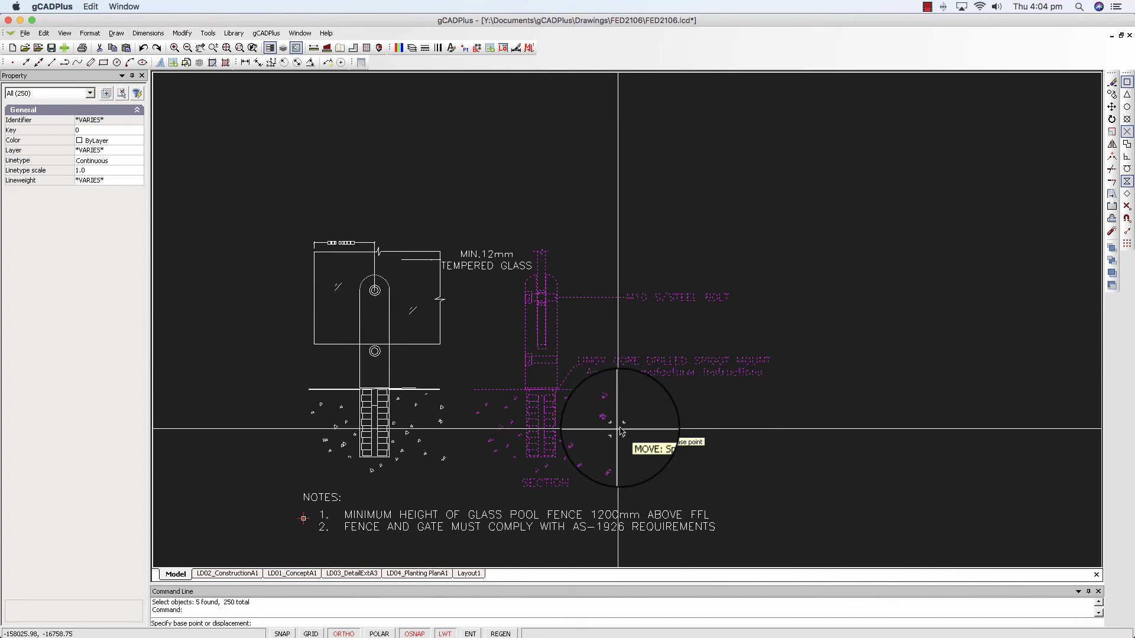
left_click(541, 437)
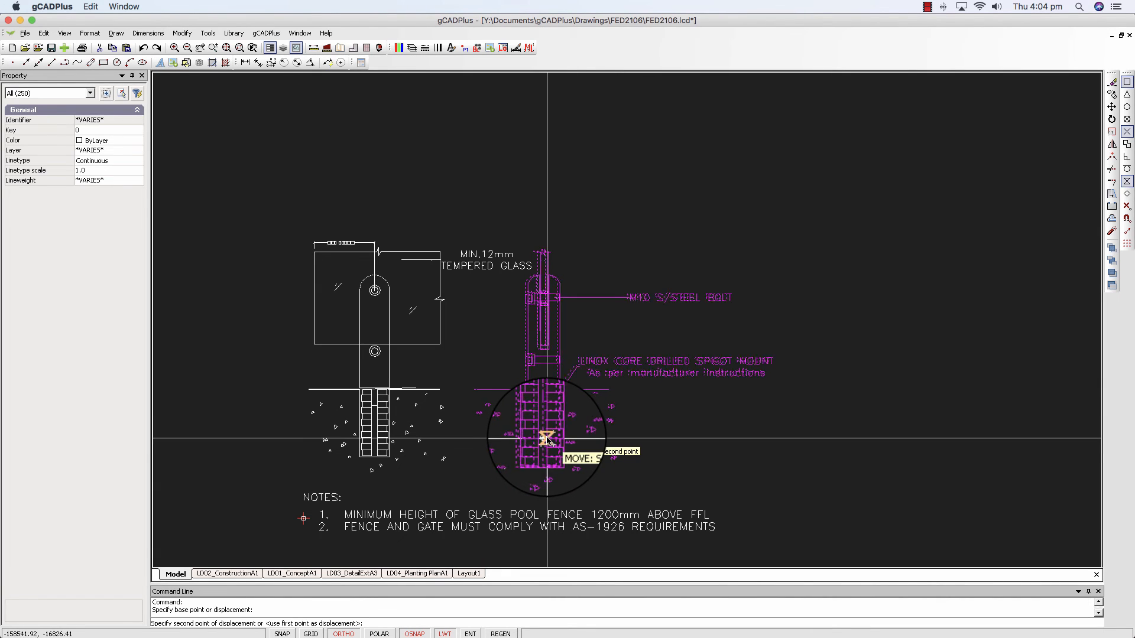
left_click(551, 438)
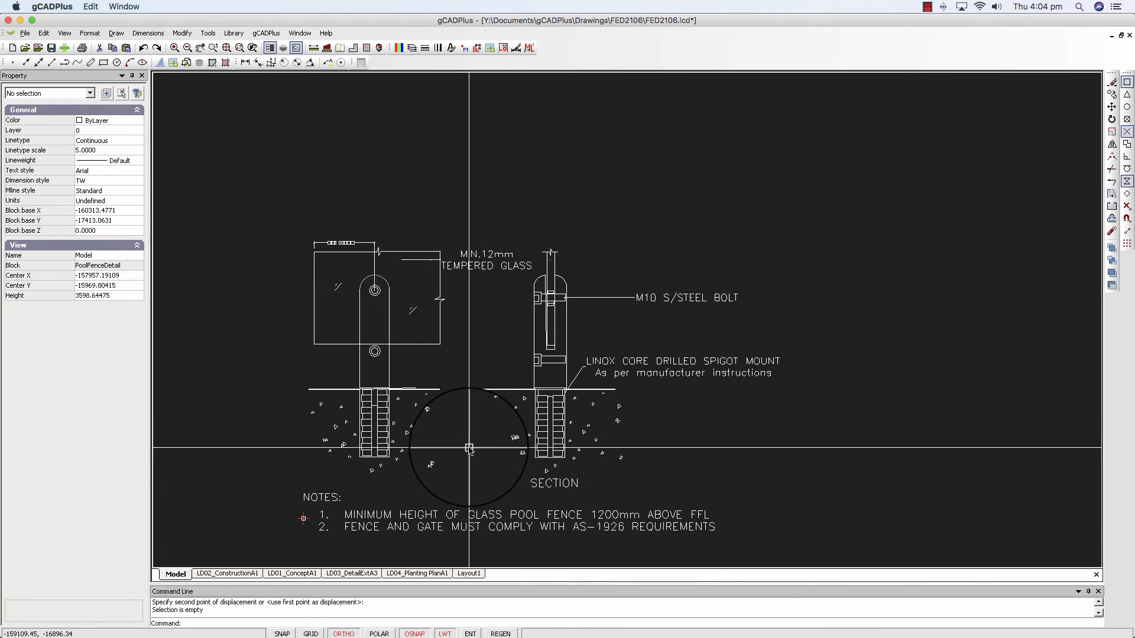
Step: Close the PoolFenceDetail block editing session and return to model space
right_click(603, 208)
left_click(616, 216)
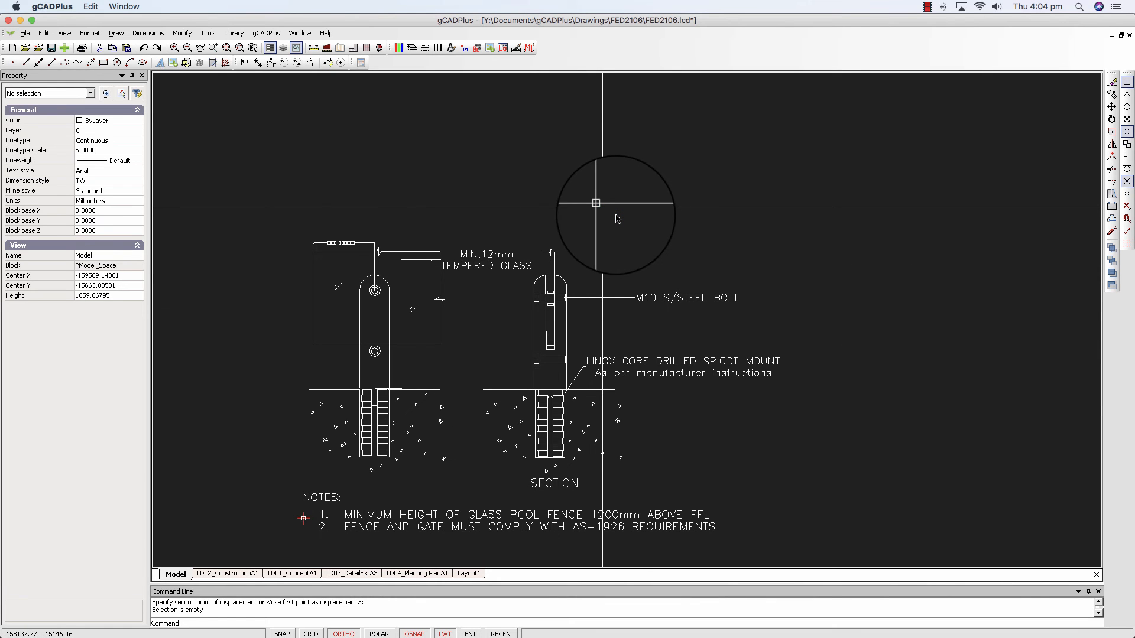
scroll(618, 219, "up", 3)
scroll(612, 215, "down", 4)
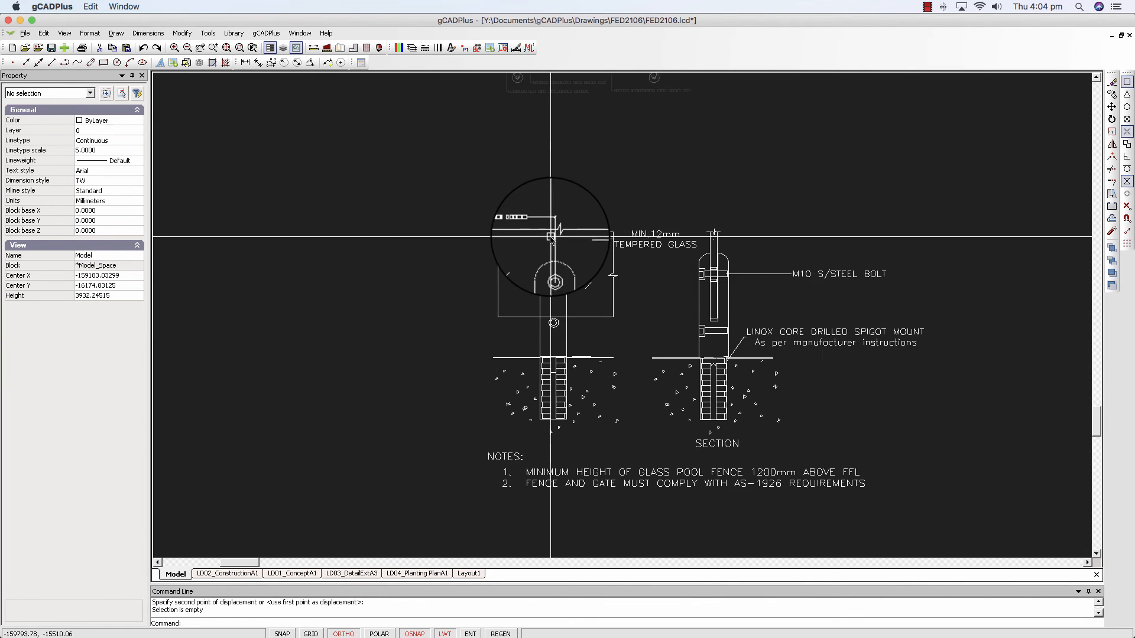
Step: Set the drawing background to white to view the planter box detail above the pool fence detail
scroll(550, 238, "down", 3)
middle_click_drag(477, 245, 386, 297)
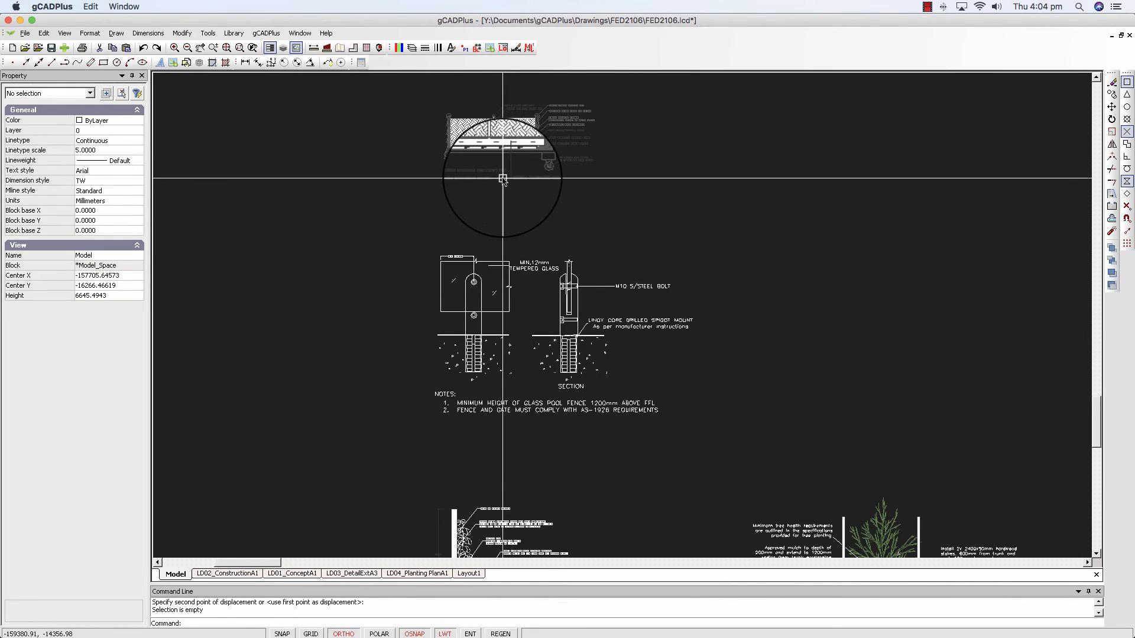
scroll(502, 237, "up", 1)
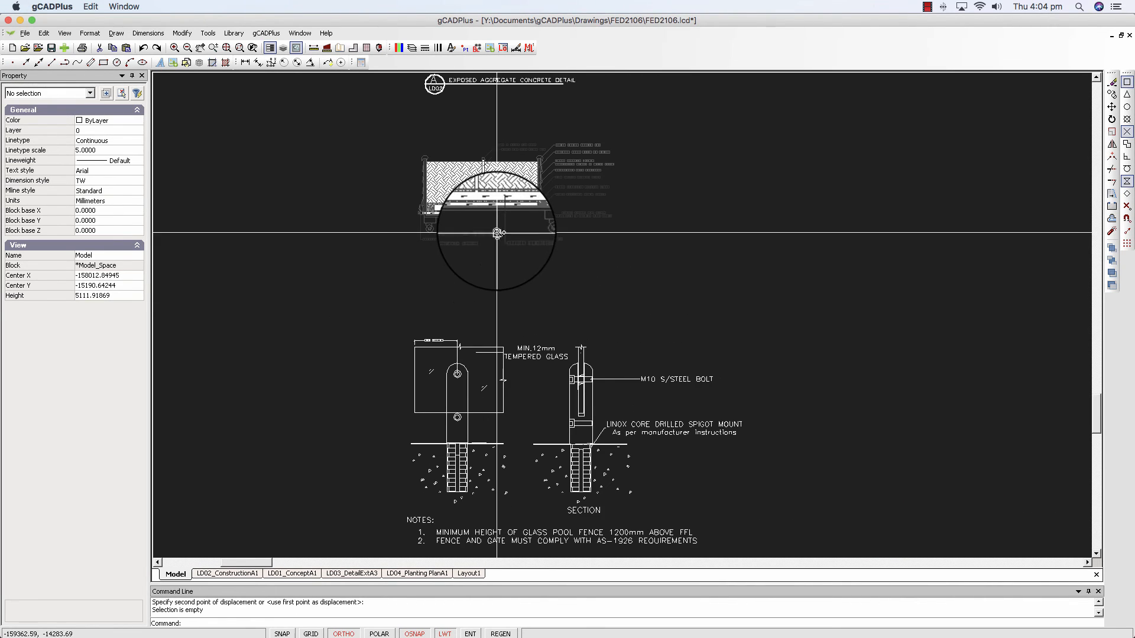
scroll(497, 234, "up", 2)
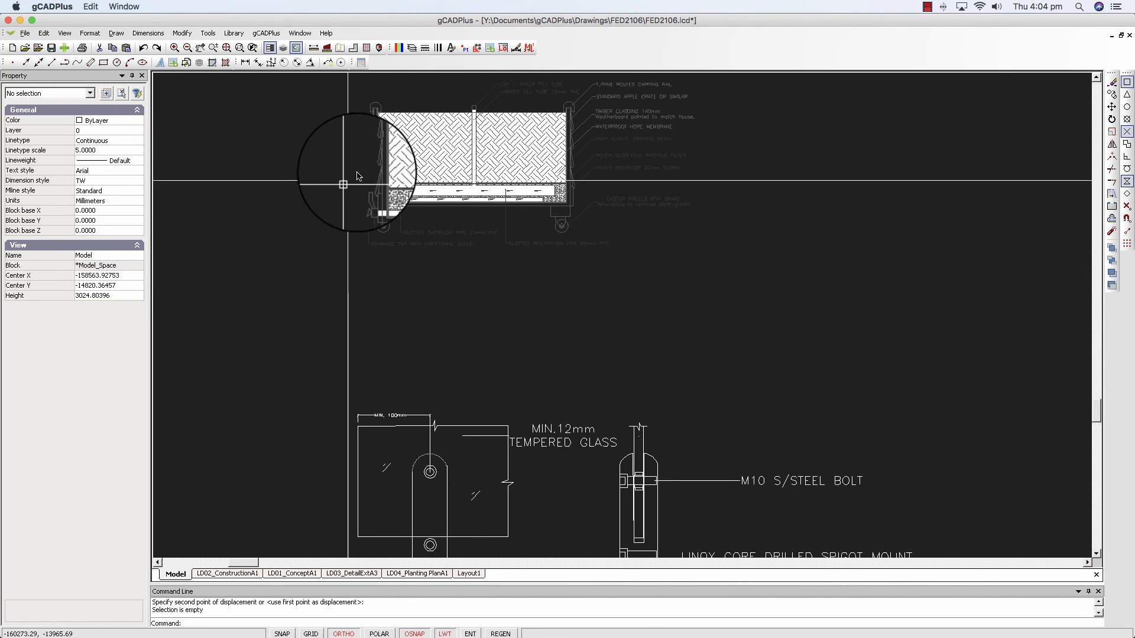
left_click(64, 33)
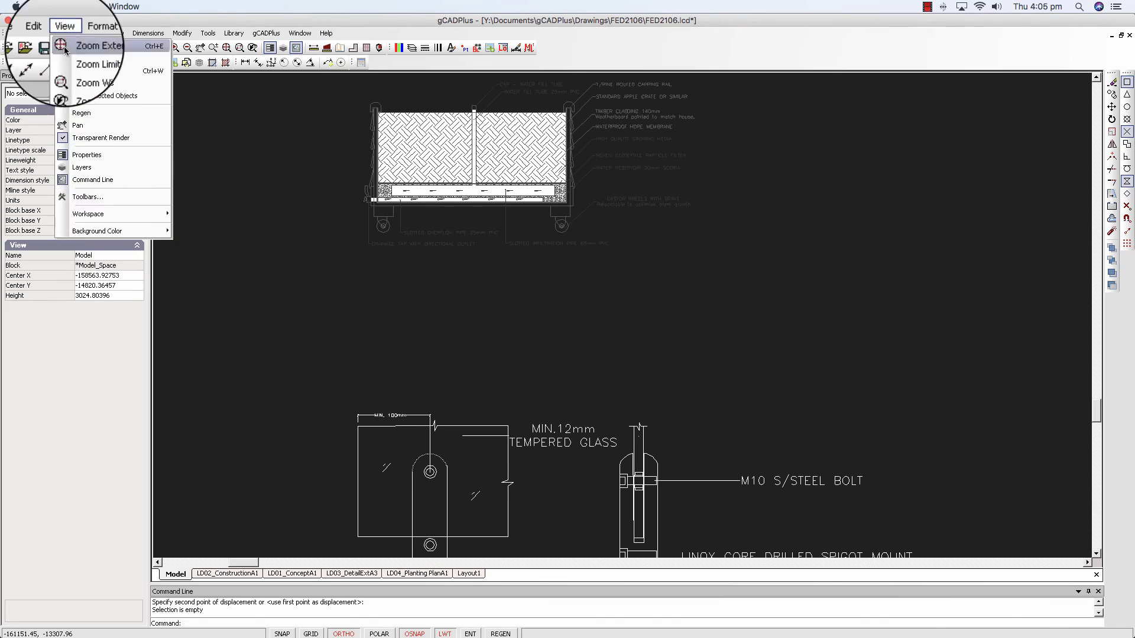
mouse_move(137, 231)
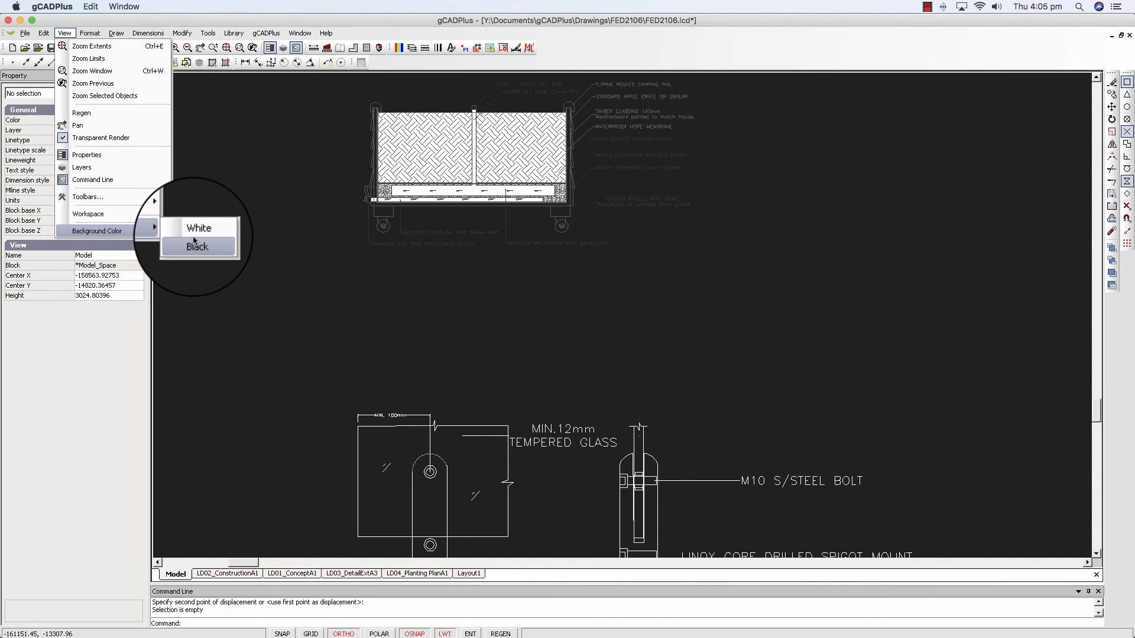
left_click(196, 235)
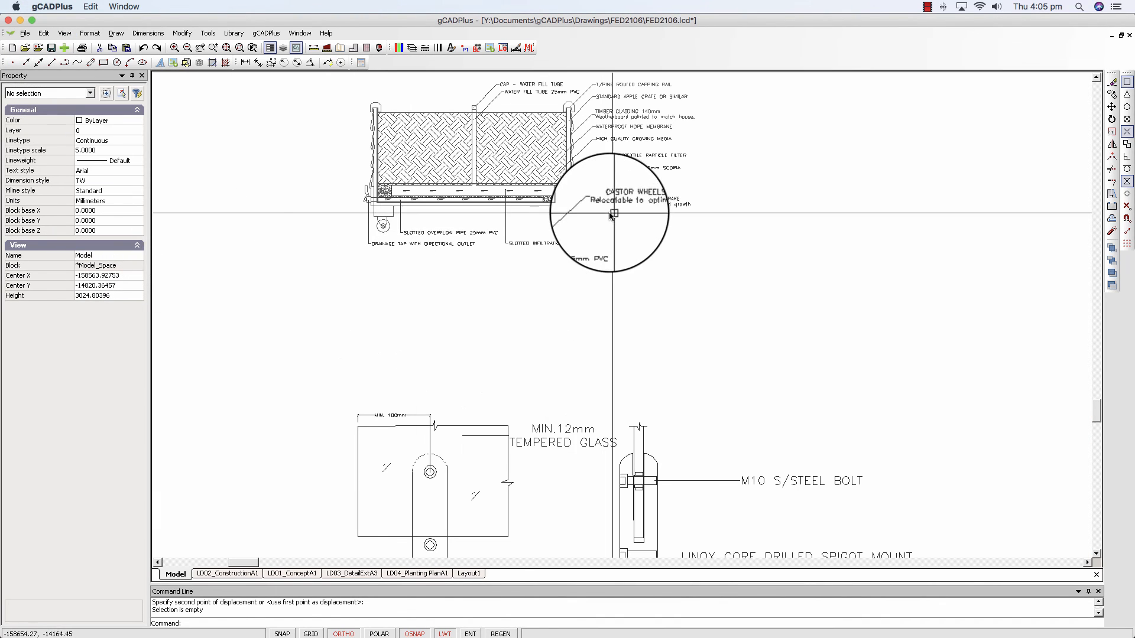
middle_click_drag(550, 334, 536, 352)
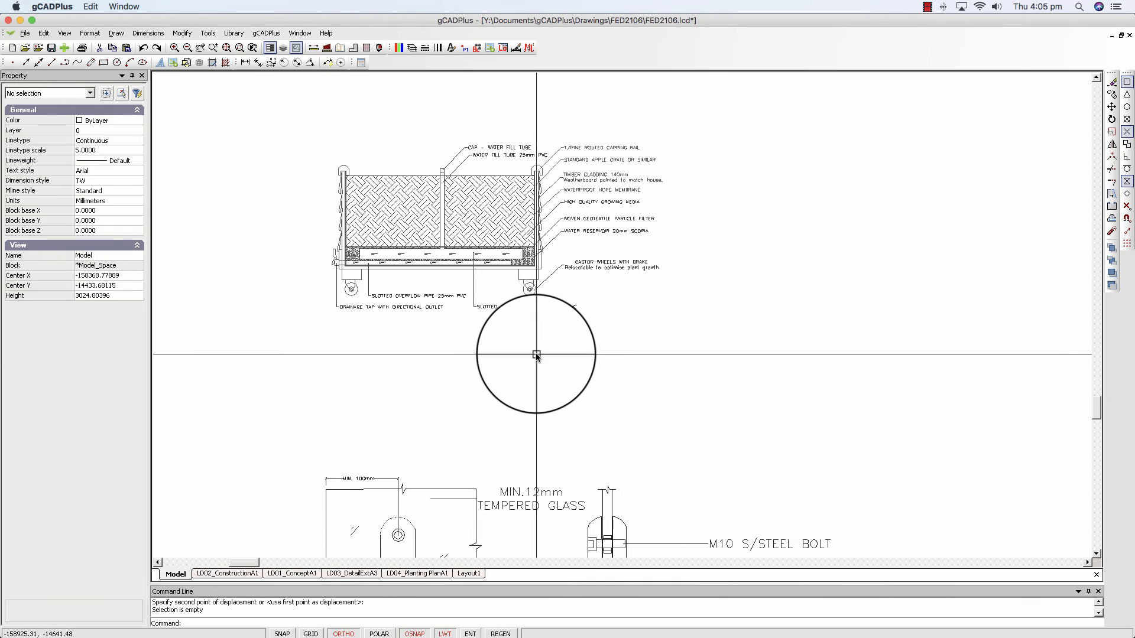